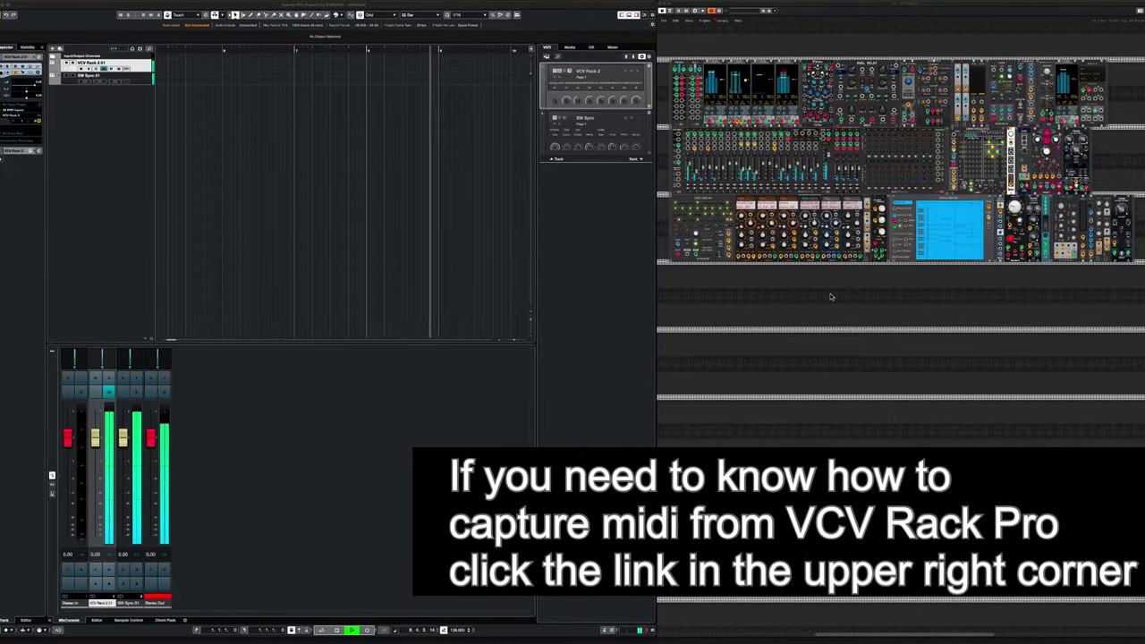
Insert a VCV CV-MIDI module into the empty rack row beneath the Entrian Melody sequencer
{"action": "right_click", "coordinate": [830, 297]}
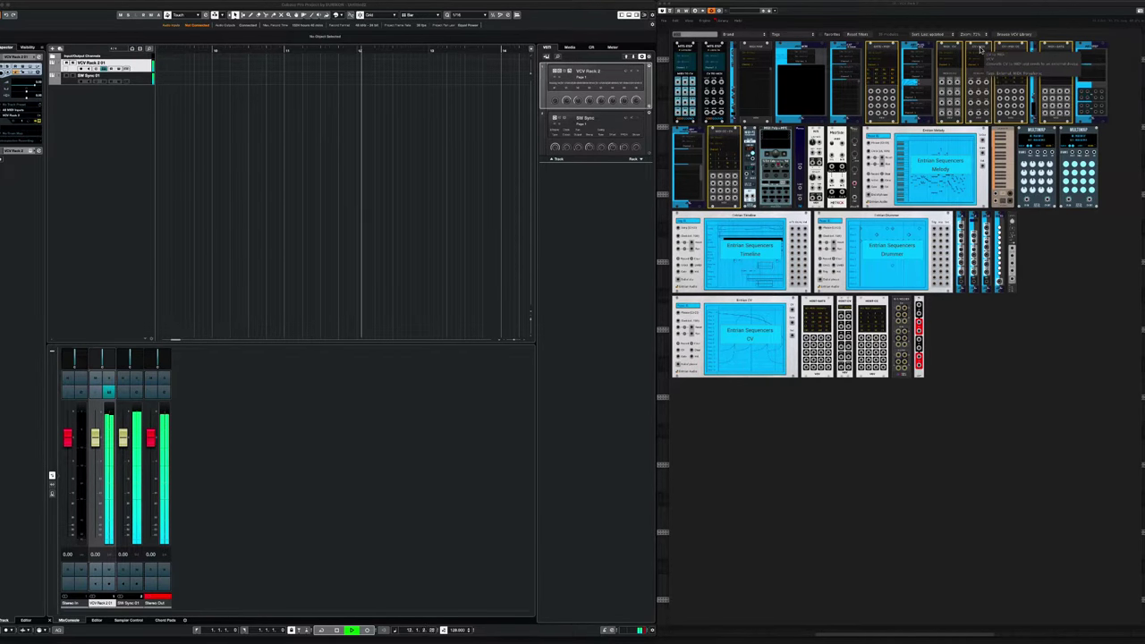
{"action": "left_click", "coordinate": [1023, 67]}
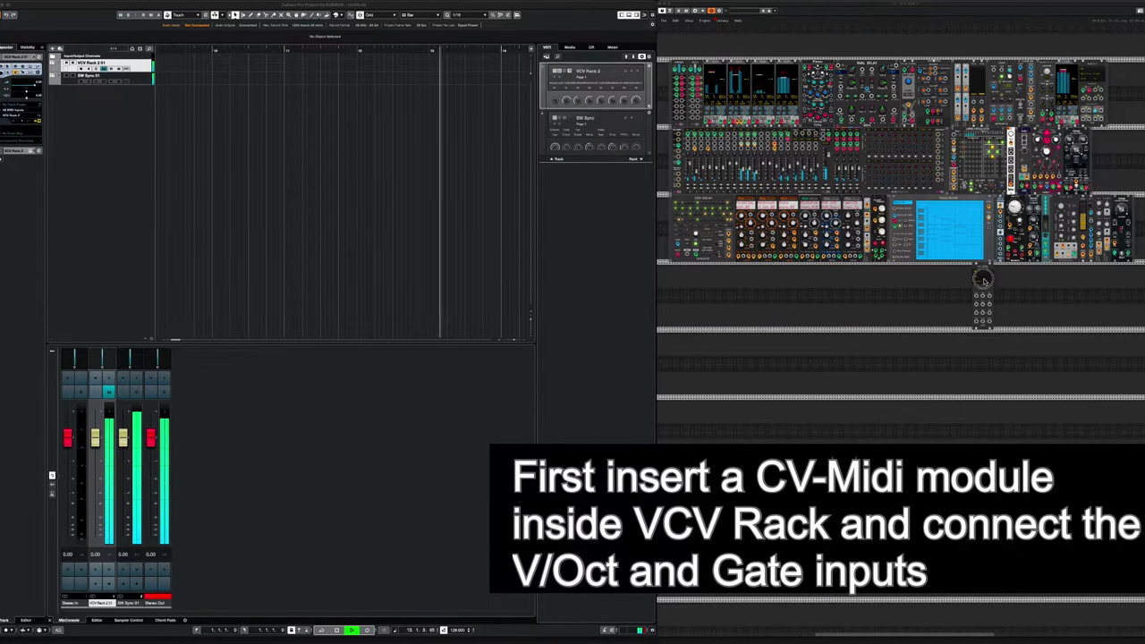
{"action": "left_click_drag", "start_coordinate": [956, 277], "coordinate": [991, 277]}
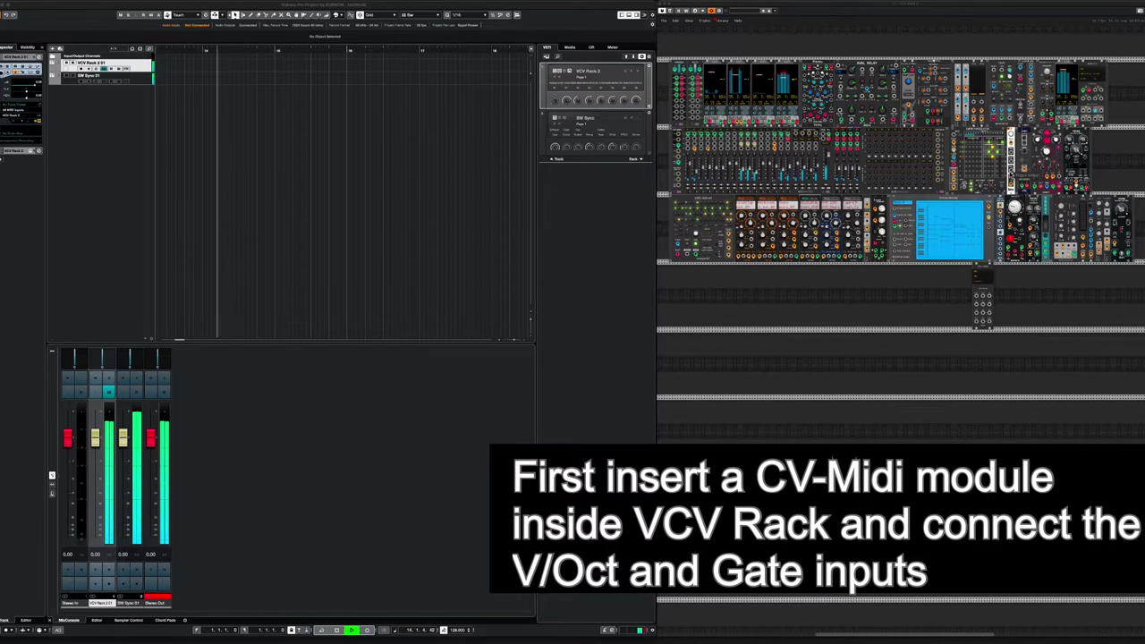
Patch the CV-MIDI module's V/Oct input to Entrian Melody's V/Oct output
{"action": "scroll", "coordinate": [990, 269], "scroll_direction": "up", "scroll_amount": 2}
{"action": "scroll", "coordinate": [1011, 201], "scroll_direction": "up", "scroll_amount": 4}
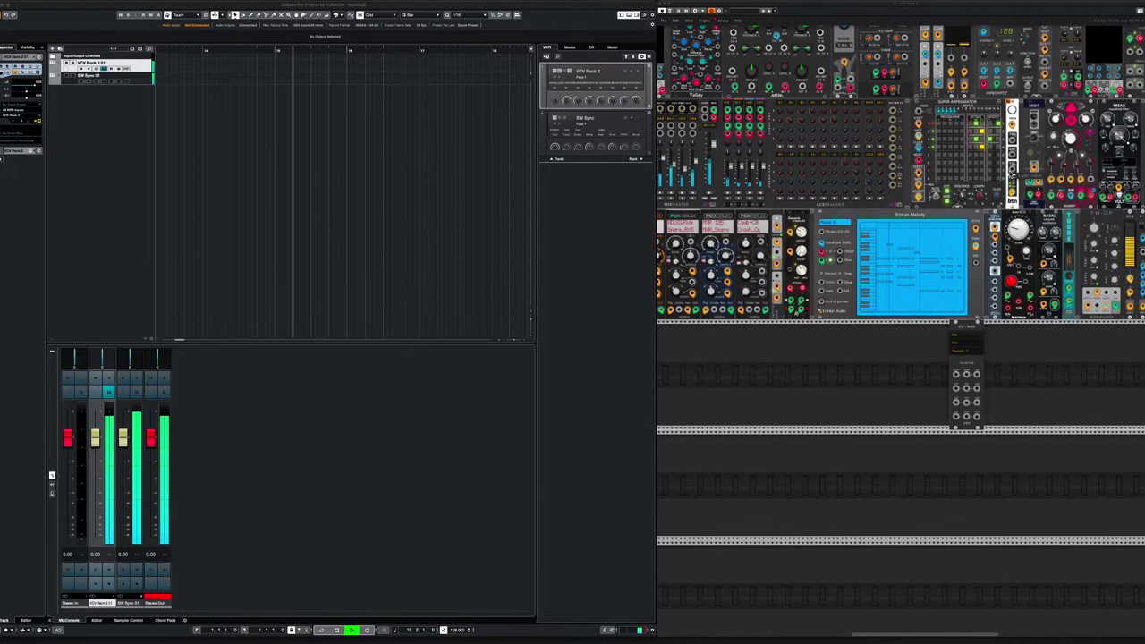
{"action": "scroll", "coordinate": [990, 269], "scroll_direction": "up", "scroll_amount": 4}
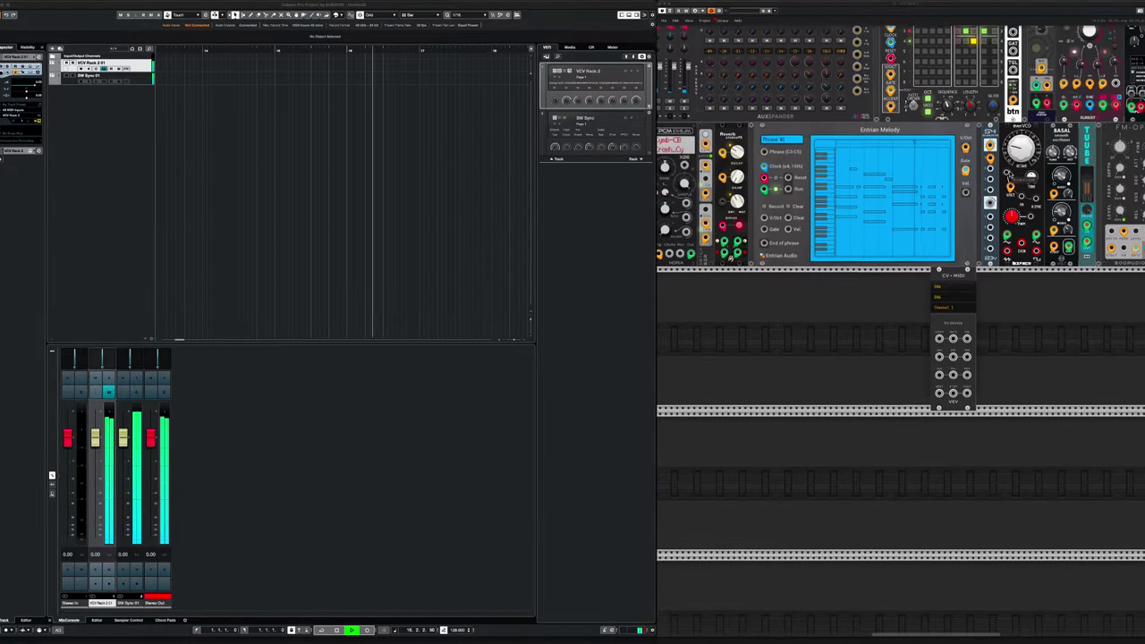
{"action": "scroll", "coordinate": [990, 199], "scroll_direction": "up", "scroll_amount": 1}
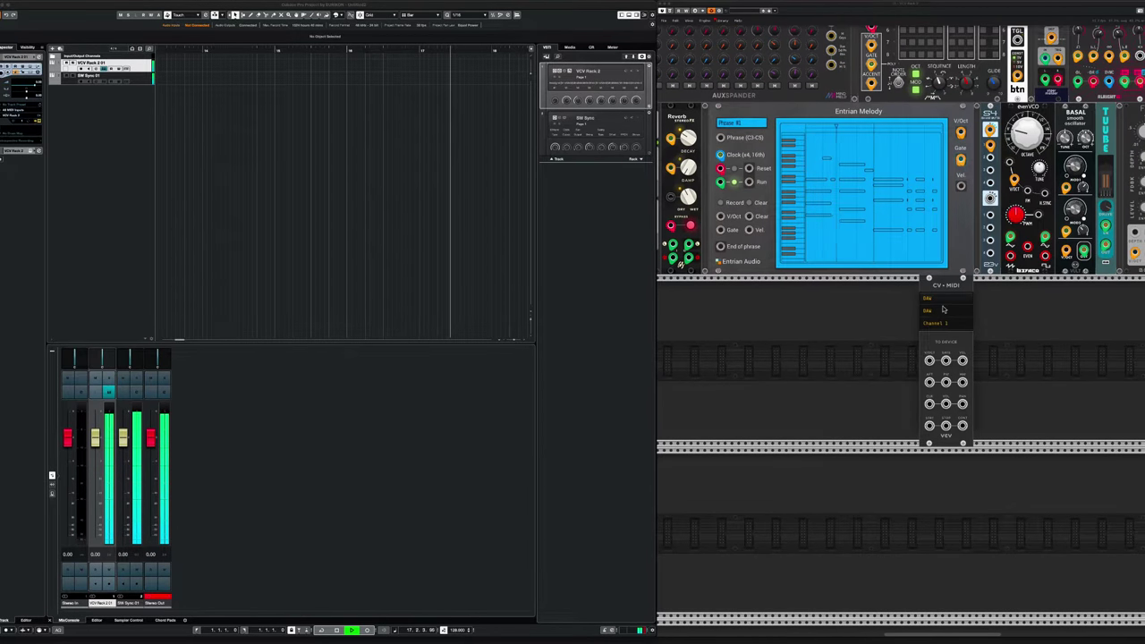
{"action": "left_click", "coordinate": [929, 361]}
{"action": "left_click", "coordinate": [929, 361]}
{"action": "left_click", "coordinate": [929, 362]}
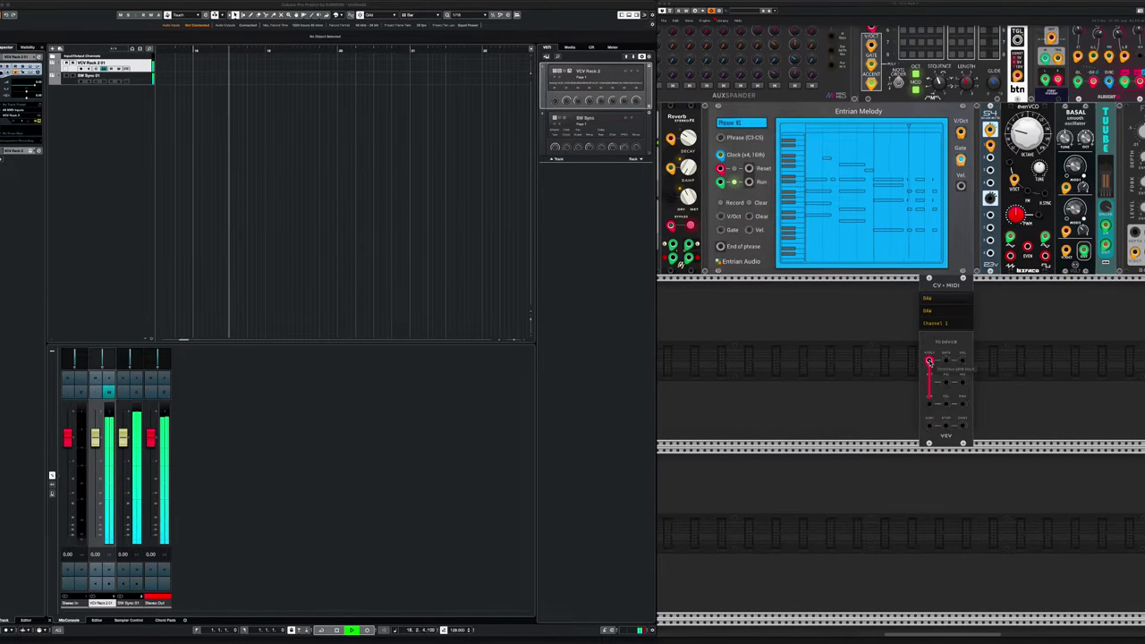
{"action": "left_click_drag", "start_coordinate": [930, 361], "coordinate": [961, 133]}
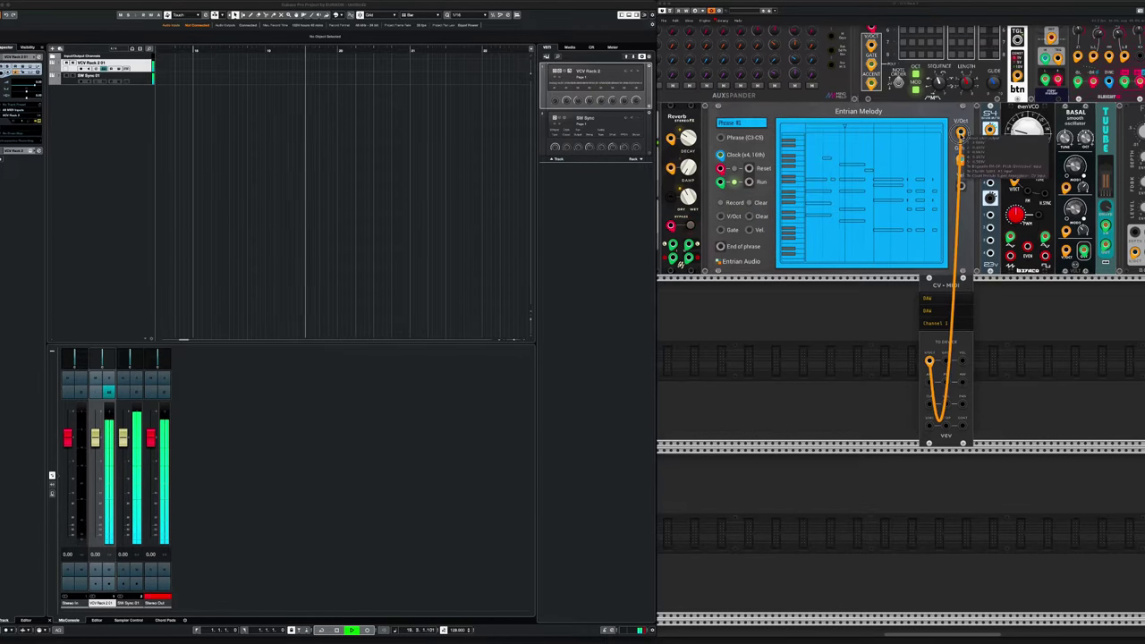
Patch the CV-MIDI module's Gate and Velocity inputs to Entrian Melody's Gate and Vel. outputs
{"action": "left_click", "coordinate": [945, 361]}
{"action": "left_click", "coordinate": [945, 361]}
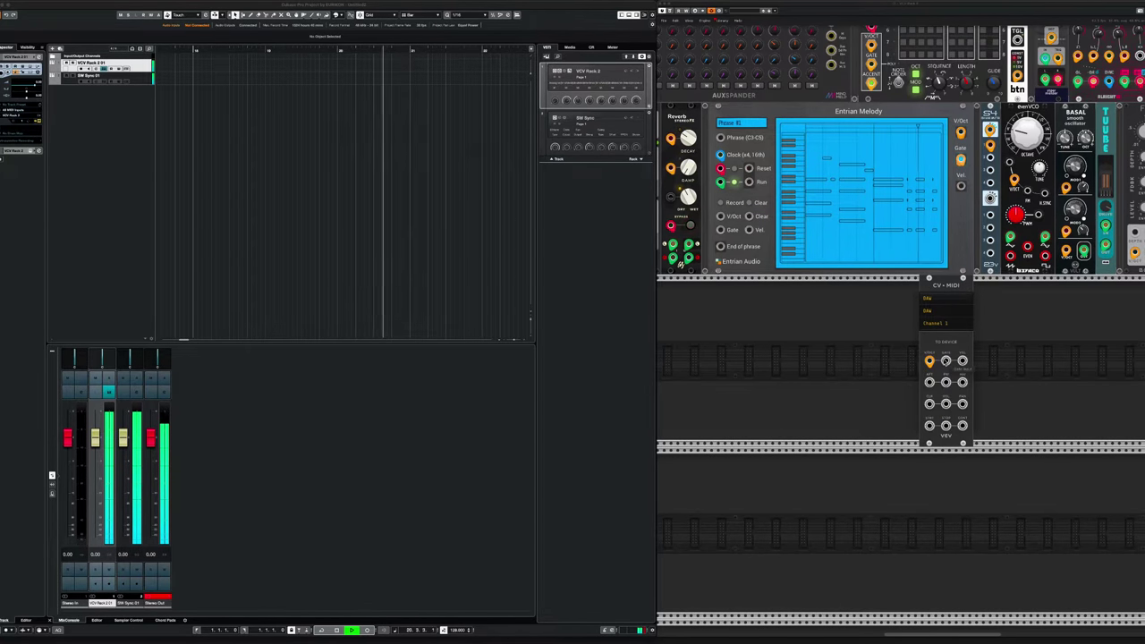
{"action": "left_click", "coordinate": [944, 362]}
{"action": "left_click_drag", "start_coordinate": [944, 361], "coordinate": [961, 159]}
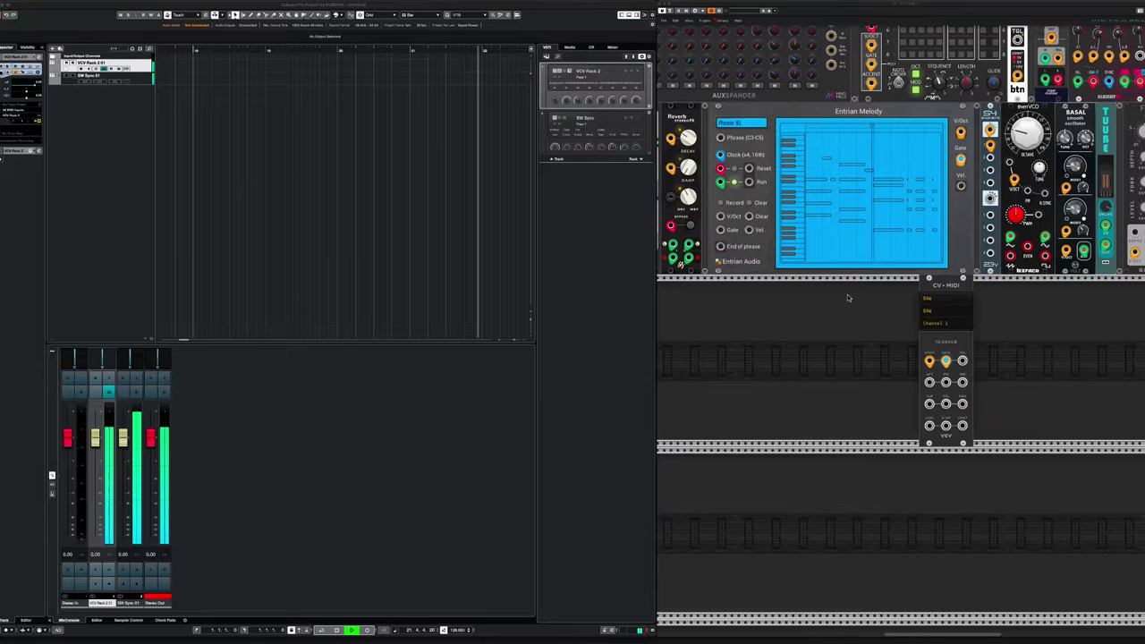
{"action": "left_click", "coordinate": [963, 363]}
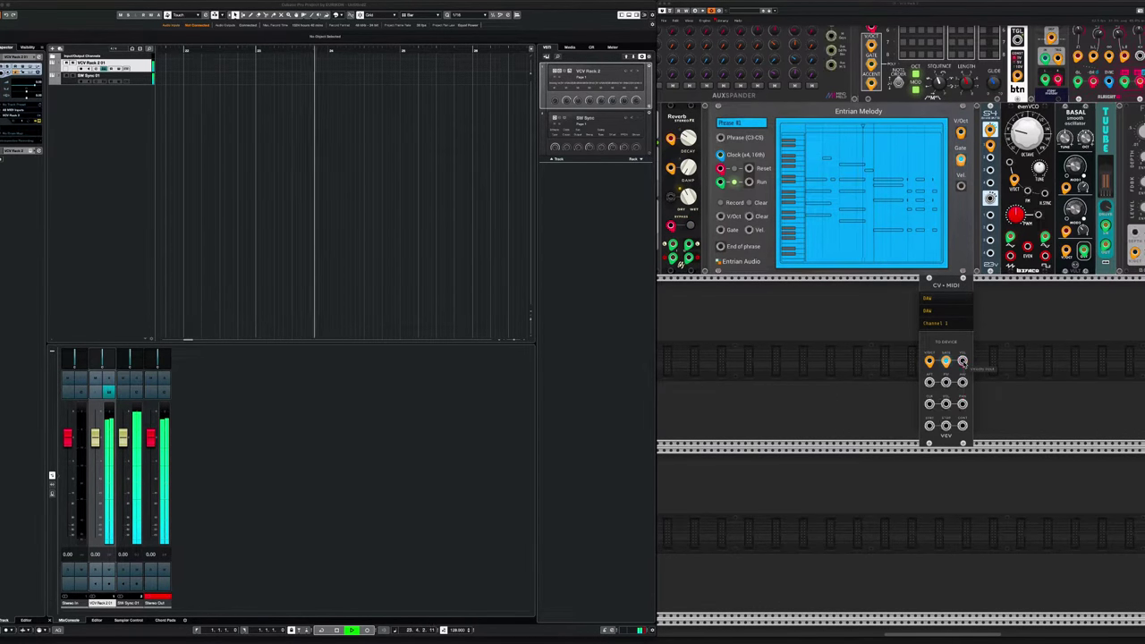
{"action": "left_click_drag", "start_coordinate": [963, 364], "coordinate": [960, 186]}
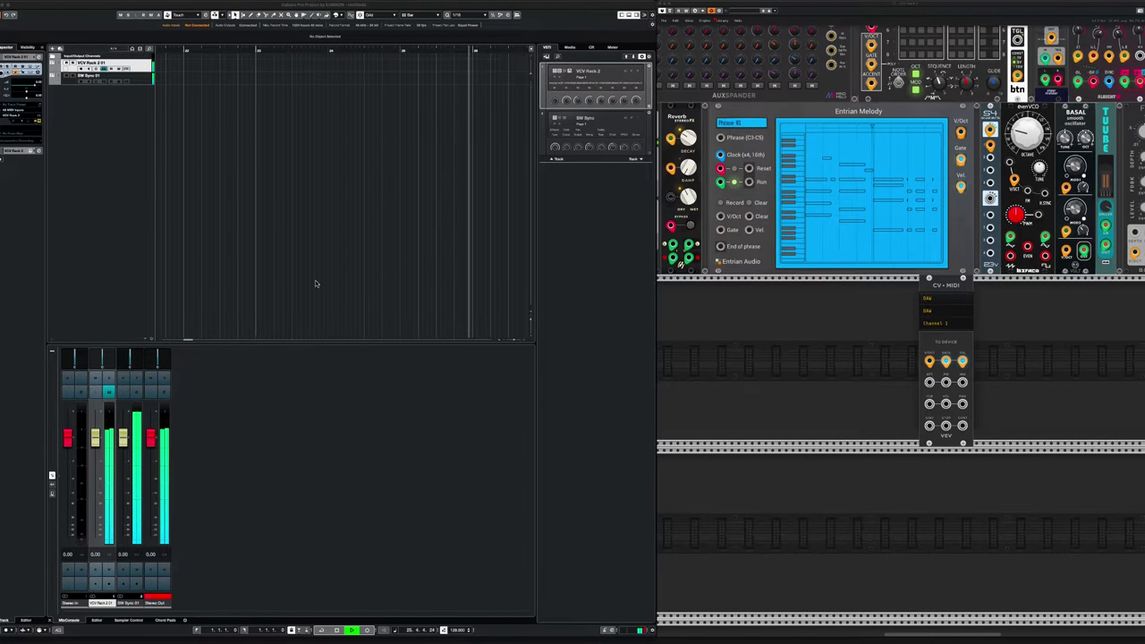
In Cubase, add a Prologue instrument track below SW Sync and set its MIDI input to VCV Rack 2 - MIDI Out
{"action": "left_click", "coordinate": [71, 145]}
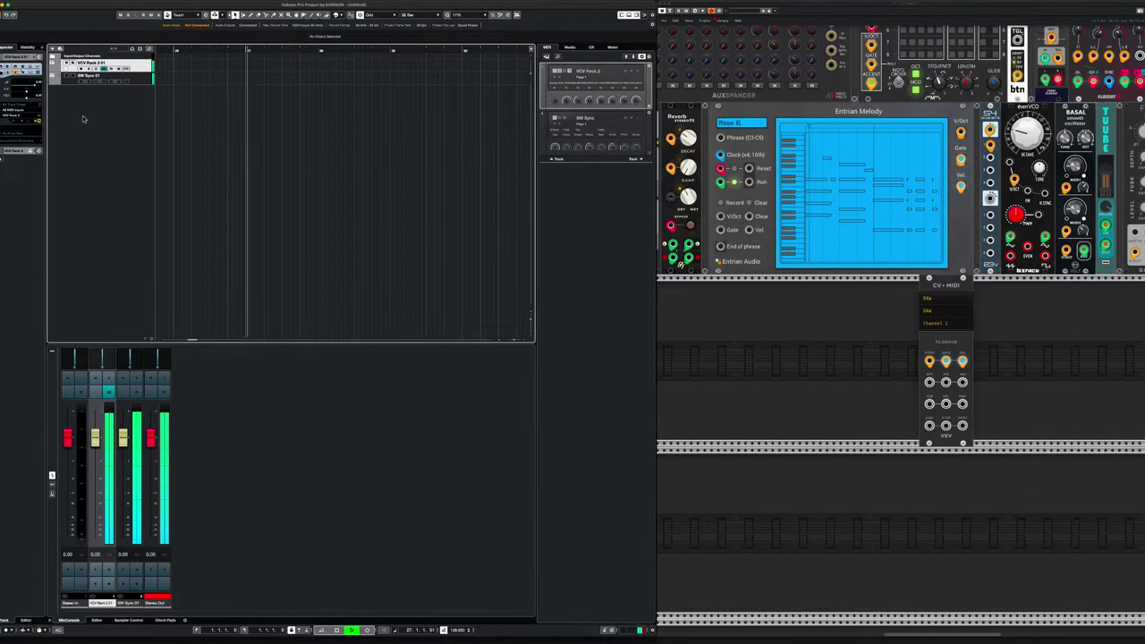
{"action": "left_click", "coordinate": [74, 84]}
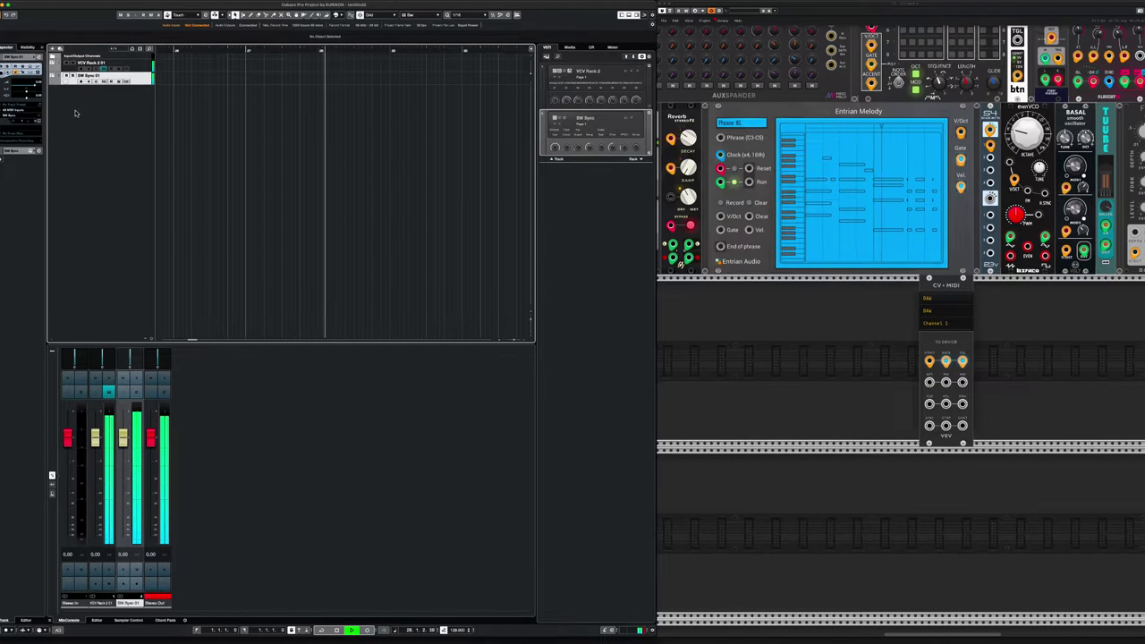
{"action": "right_click", "coordinate": [77, 109]}
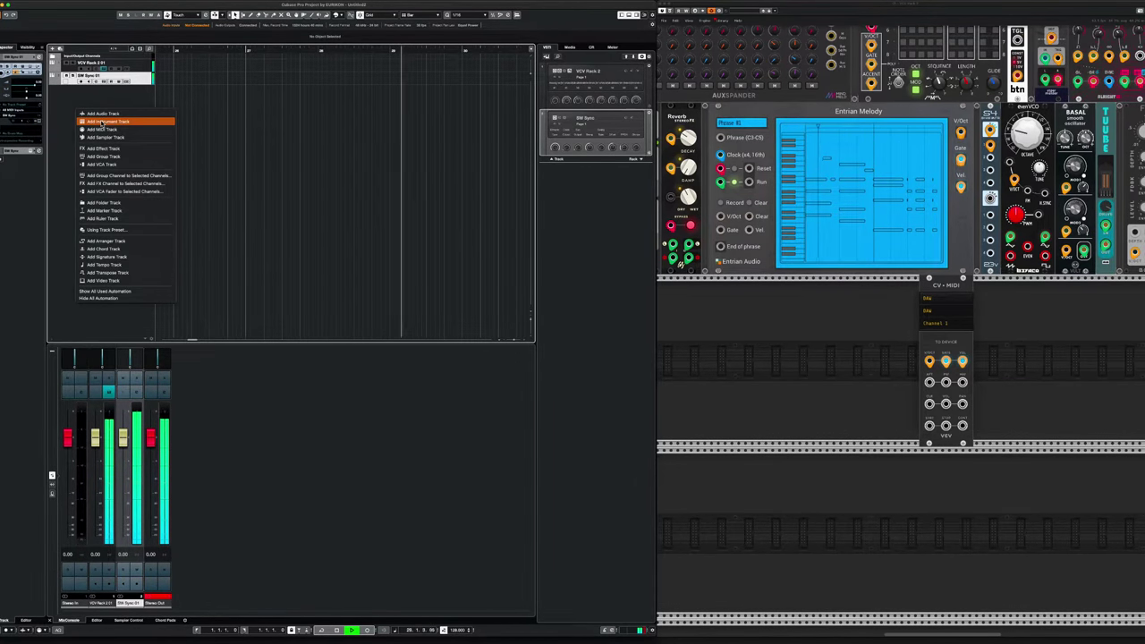
{"action": "left_click", "coordinate": [137, 125]}
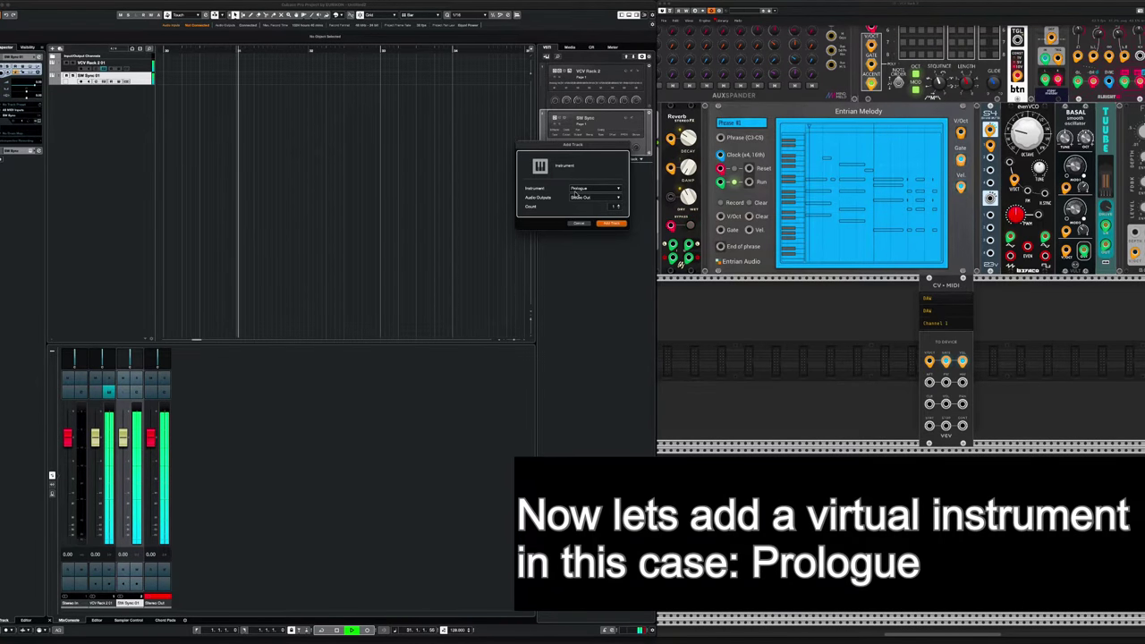
{"action": "left_click", "coordinate": [612, 222]}
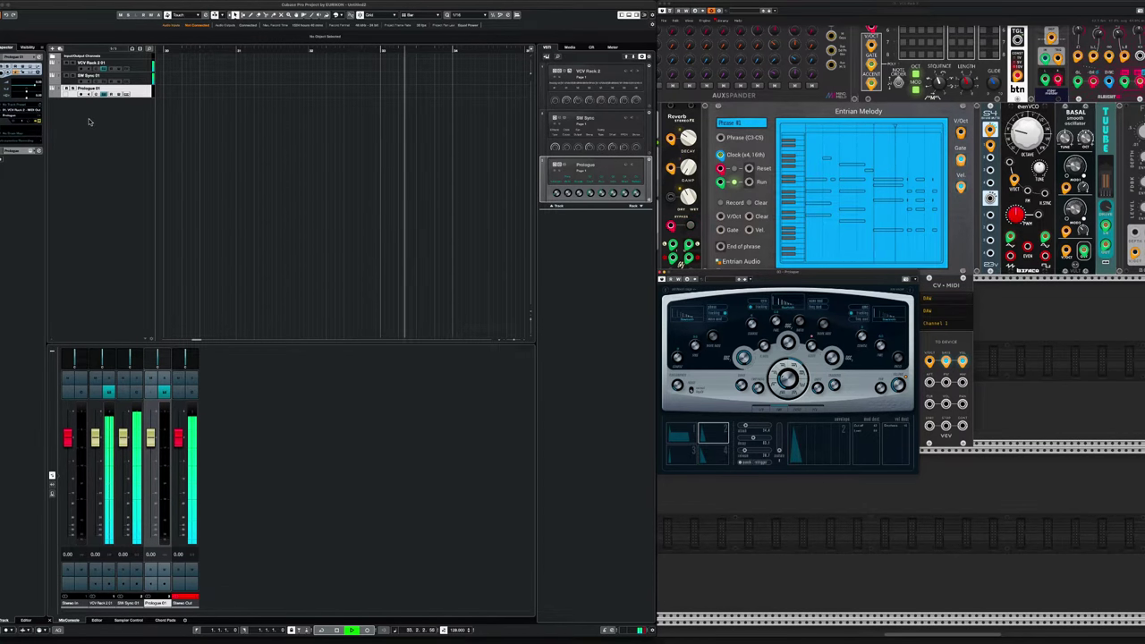
{"action": "left_click", "coordinate": [33, 110]}
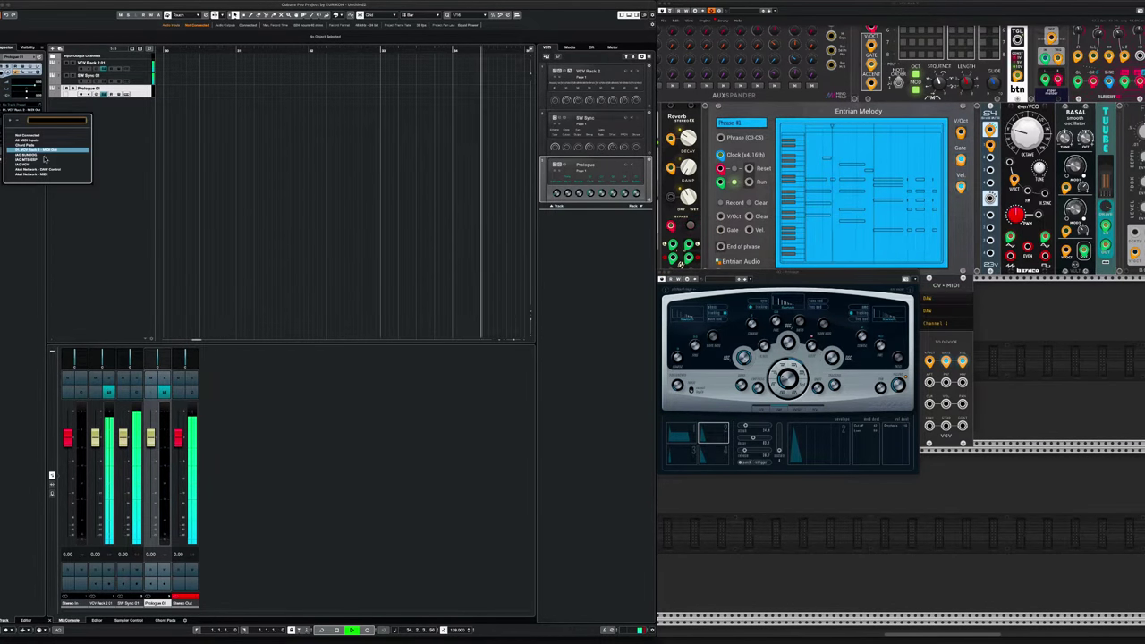
{"action": "left_click", "coordinate": [88, 149]}
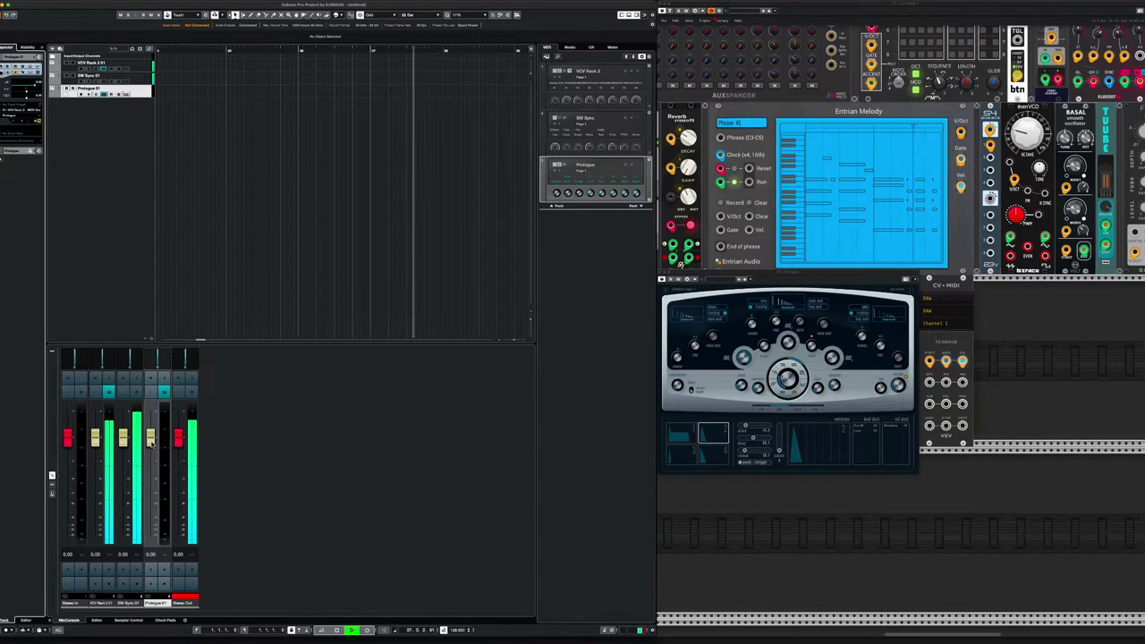
Enable monitoring on the Prologue track and lower its channel fader to about -5.8 dB
{"action": "left_click_drag", "start_coordinate": [154, 461], "coordinate": [154, 470]}
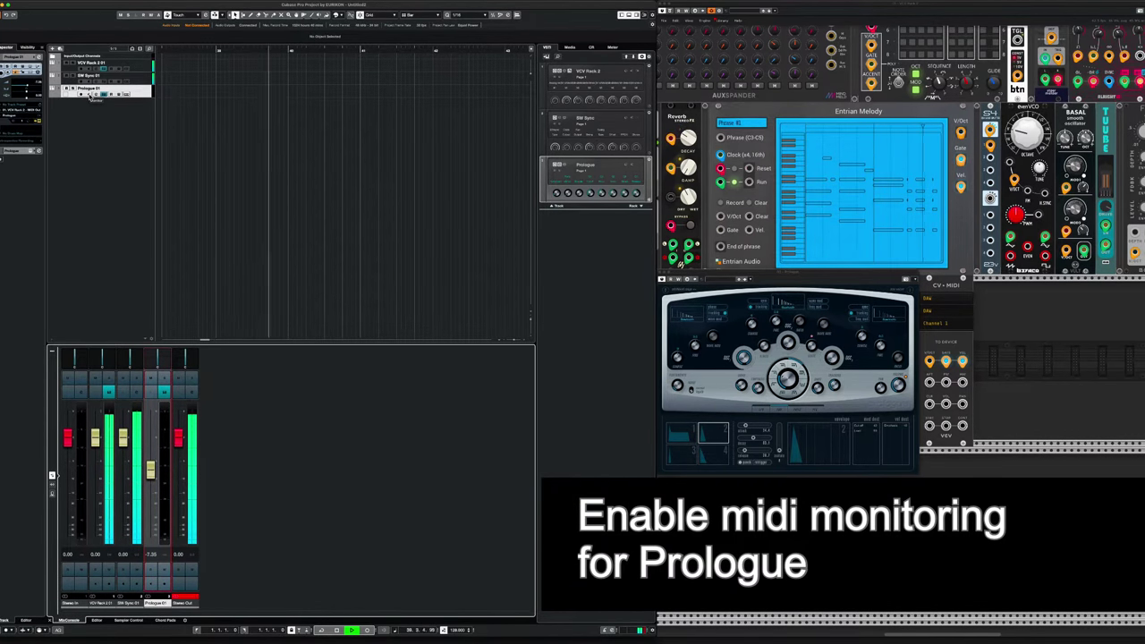
{"action": "left_click", "coordinate": [87, 94]}
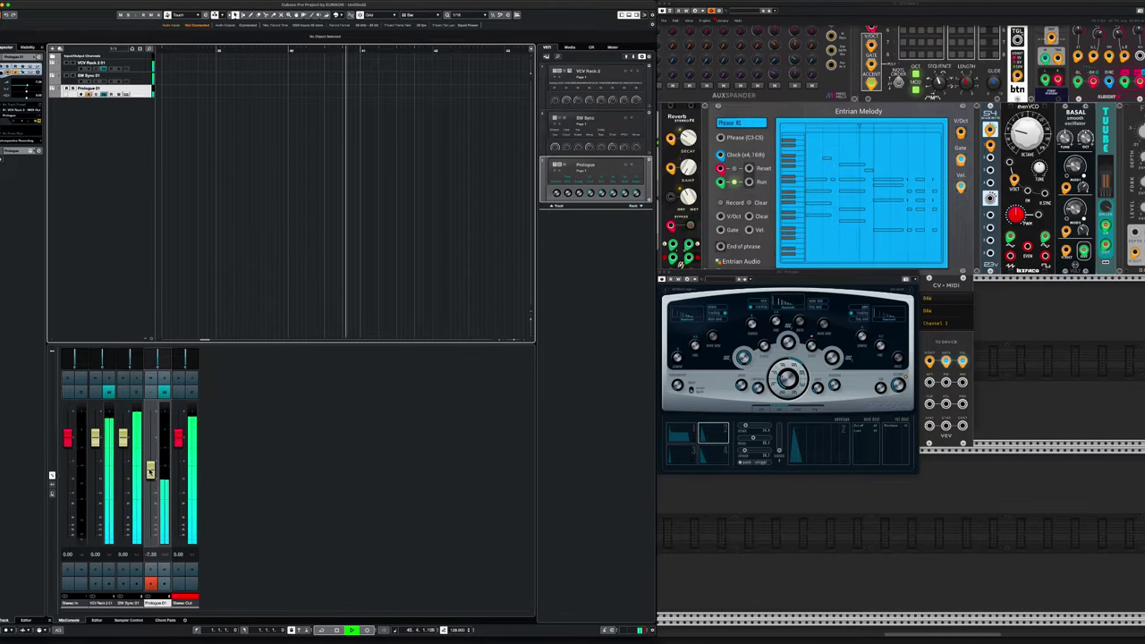
{"action": "left_click_drag", "start_coordinate": [151, 469], "coordinate": [150, 464]}
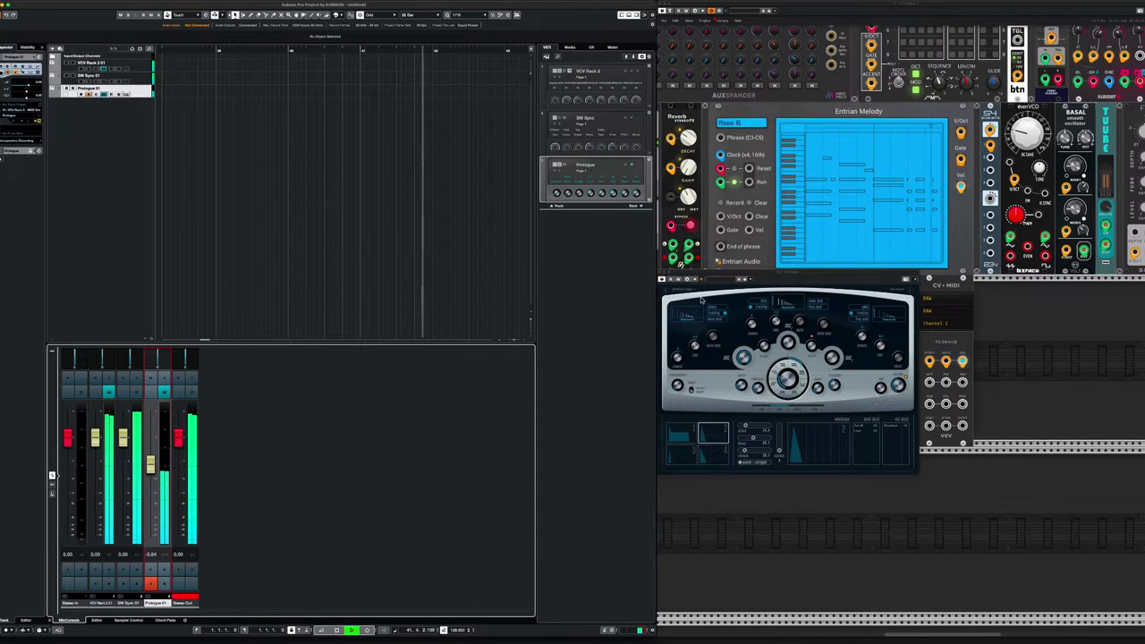
Audition Prologue's E. Piano presets, load Peace Piano, and raise the Prologue channel fader to about -1.8 dB
{"action": "left_click", "coordinate": [725, 279]}
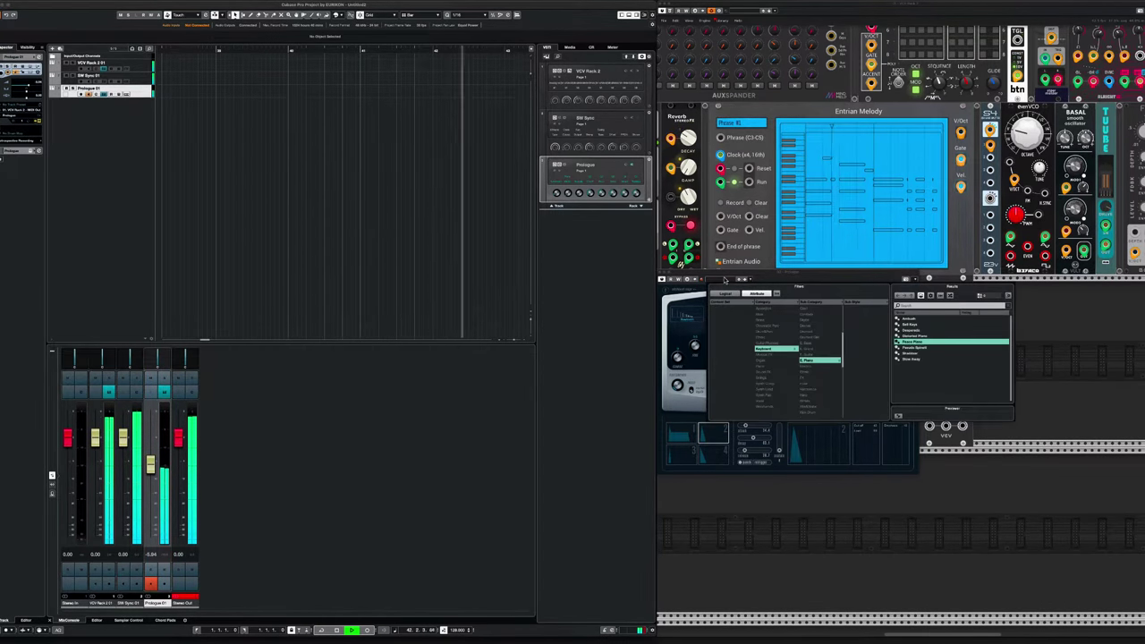
{"action": "left_click", "coordinate": [917, 336]}
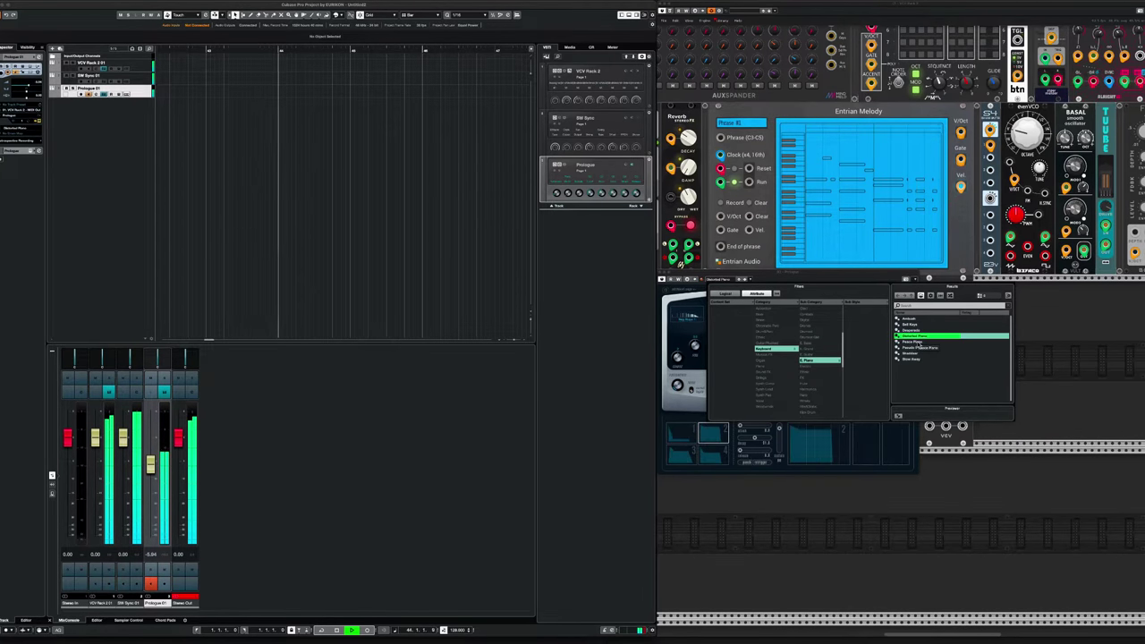
{"action": "left_click", "coordinate": [916, 342]}
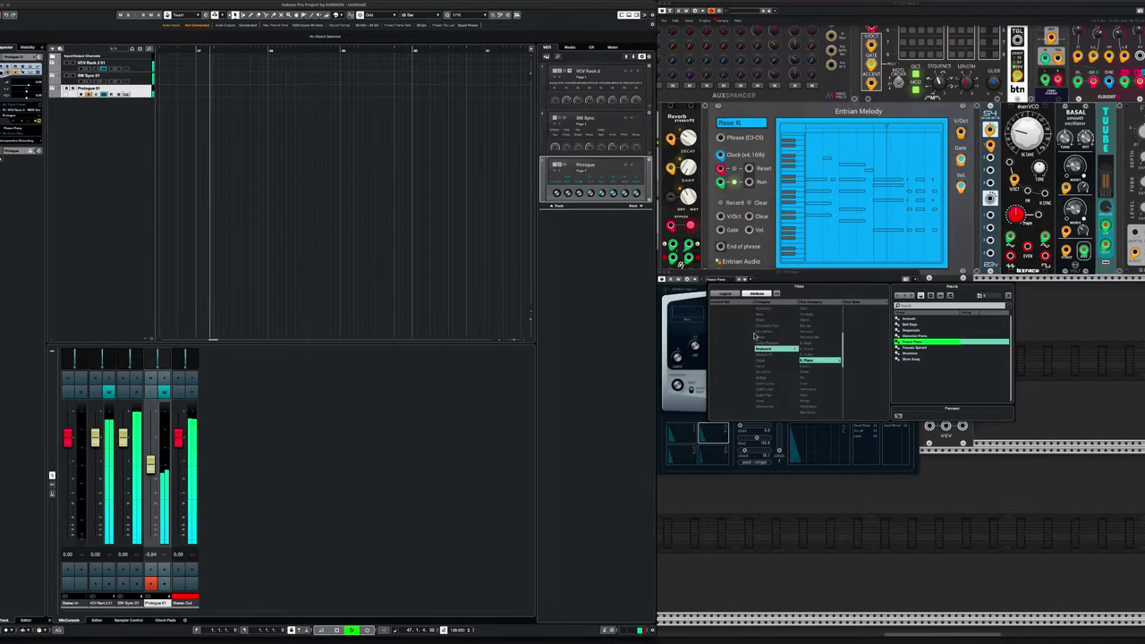
{"action": "left_click", "coordinate": [465, 452]}
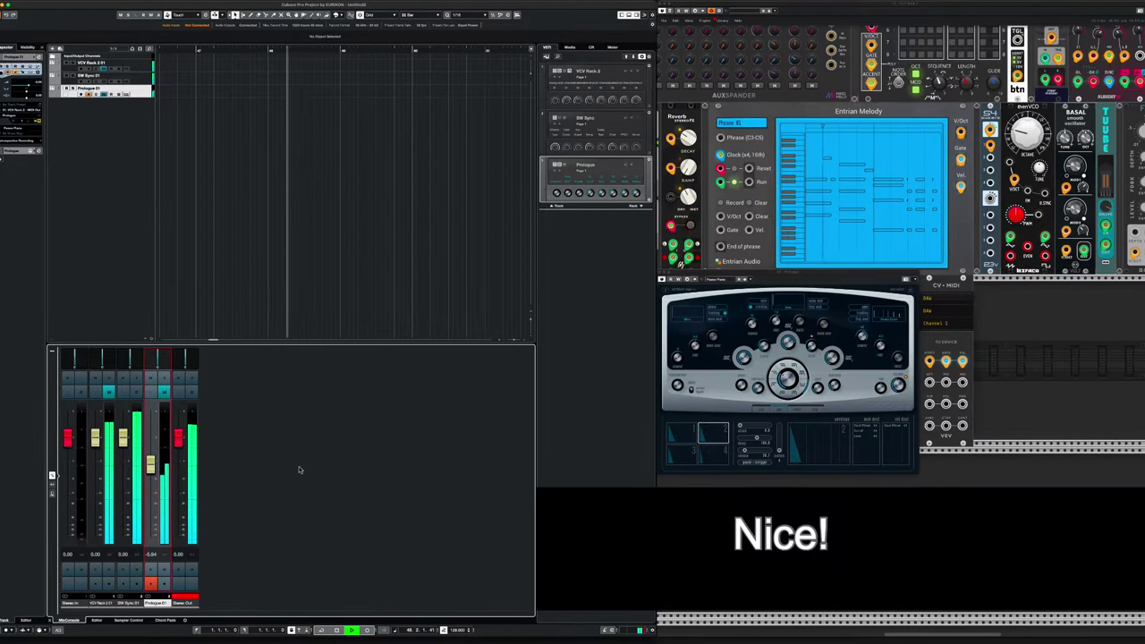
{"action": "left_click_drag", "start_coordinate": [151, 466], "coordinate": [151, 450]}
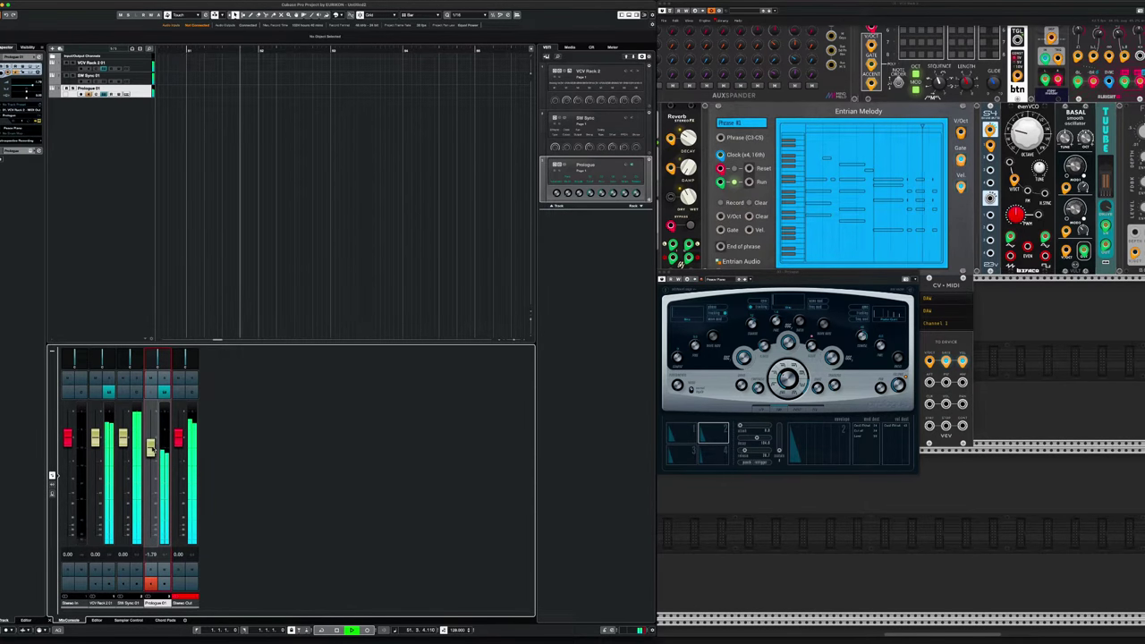
Add a second instrument track with Retrologue as the instrument, routed to Stereo Out
{"action": "left_click", "coordinate": [96, 140]}
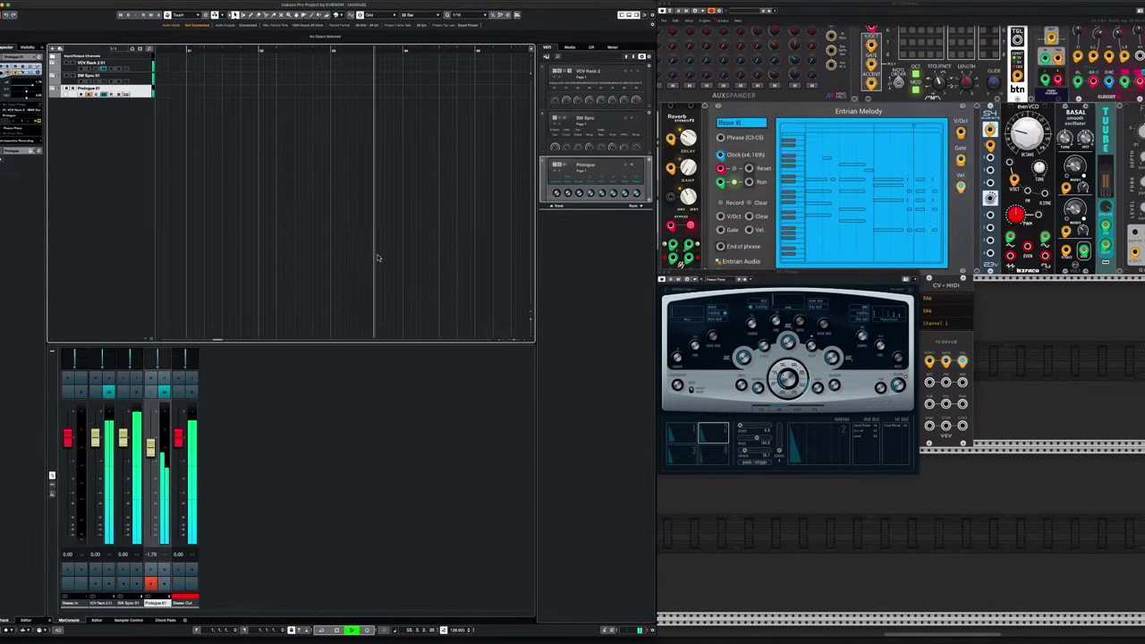
{"action": "right_click", "coordinate": [100, 126]}
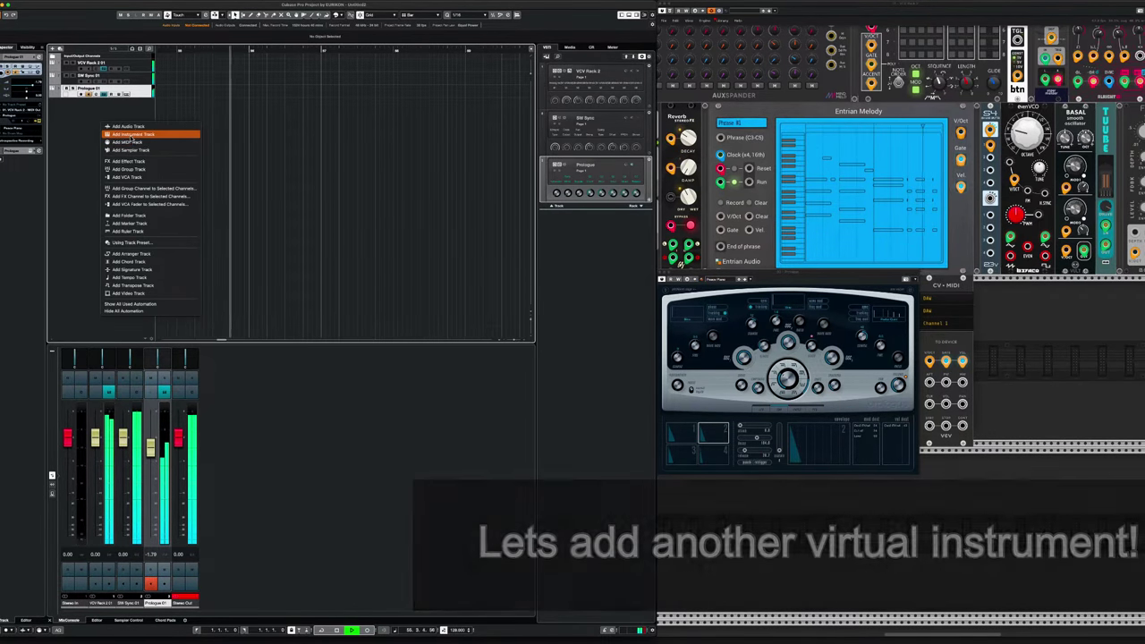
{"action": "left_click", "coordinate": [125, 134]}
{"action": "left_click", "coordinate": [615, 188]}
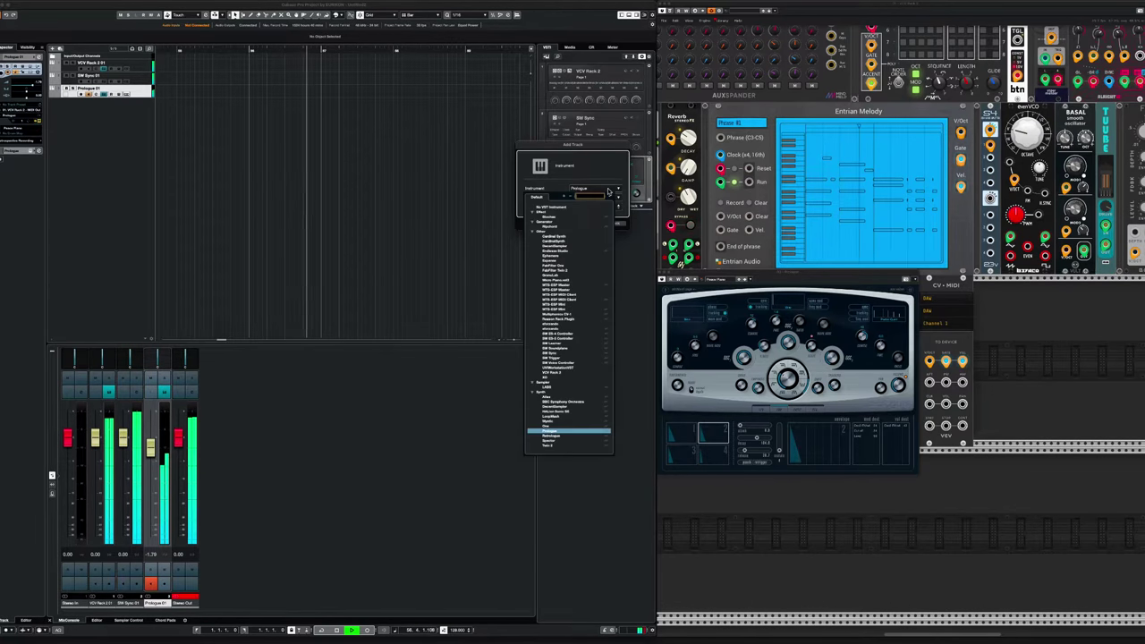
{"action": "left_click", "coordinate": [557, 437]}
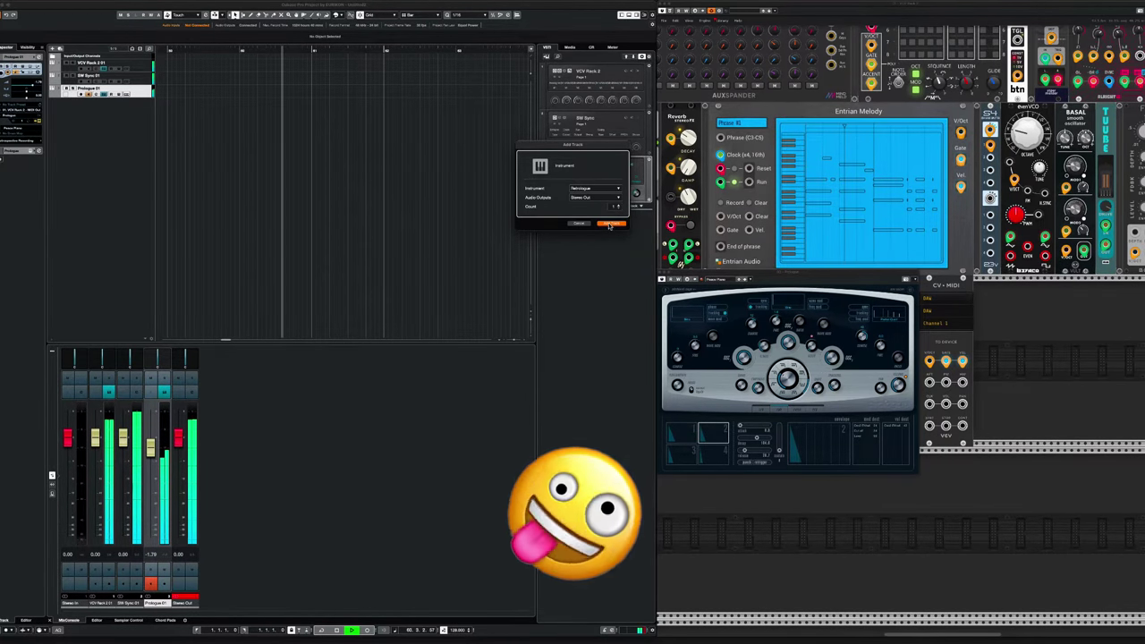
{"action": "key", "text": "Return"}
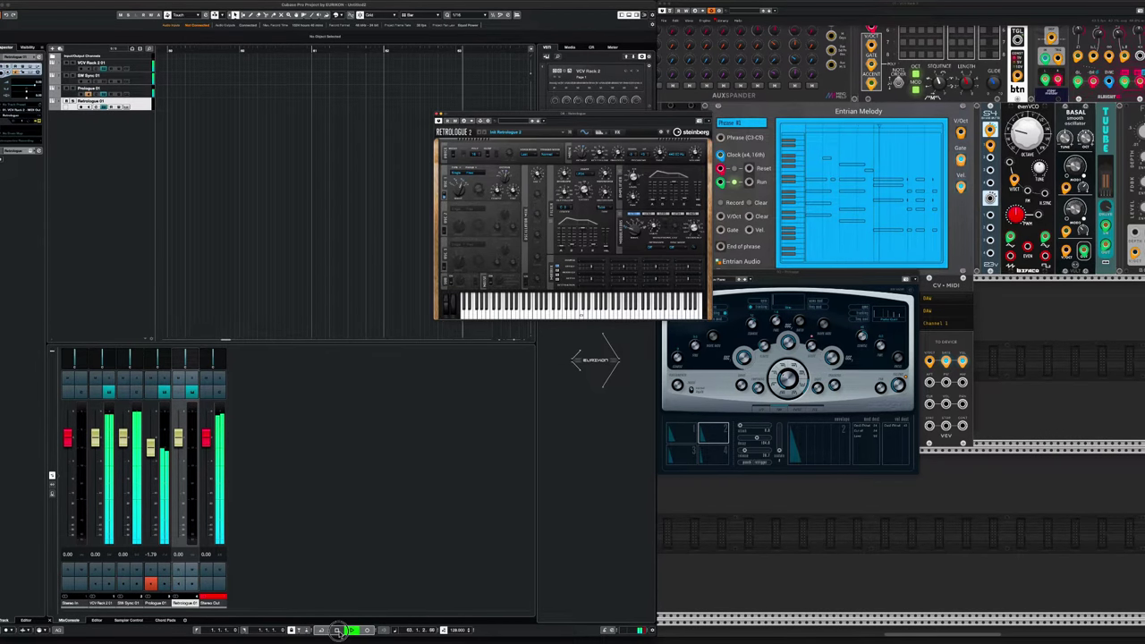
Restart playback from the project start and clear the Retrologue and Prologue windows away from the VCV Rack modules
{"action": "left_click", "coordinate": [337, 630]}
{"action": "left_click", "coordinate": [337, 631]}
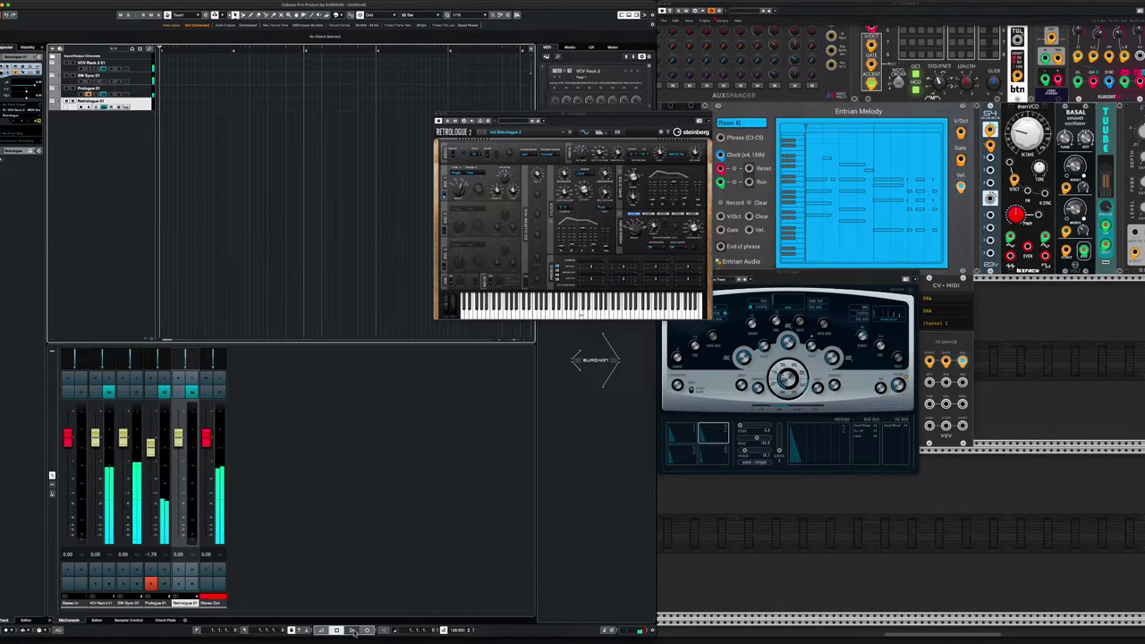
{"action": "left_click", "coordinate": [352, 631]}
{"action": "left_click_drag", "start_coordinate": [596, 120], "coordinate": [466, 214]}
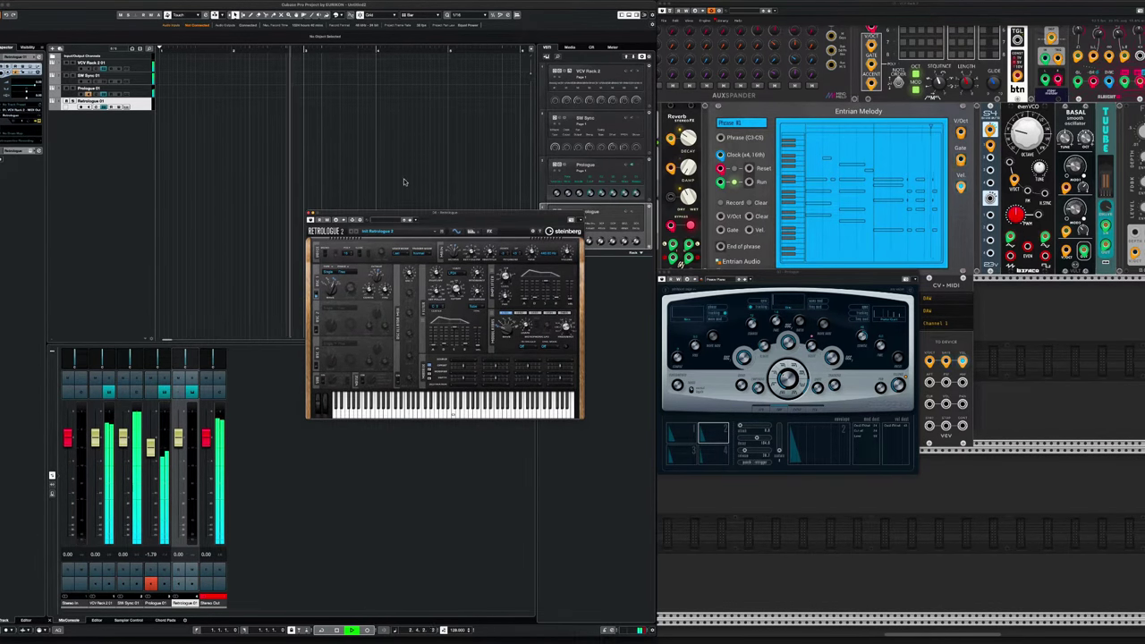
{"action": "left_click", "coordinate": [998, 306]}
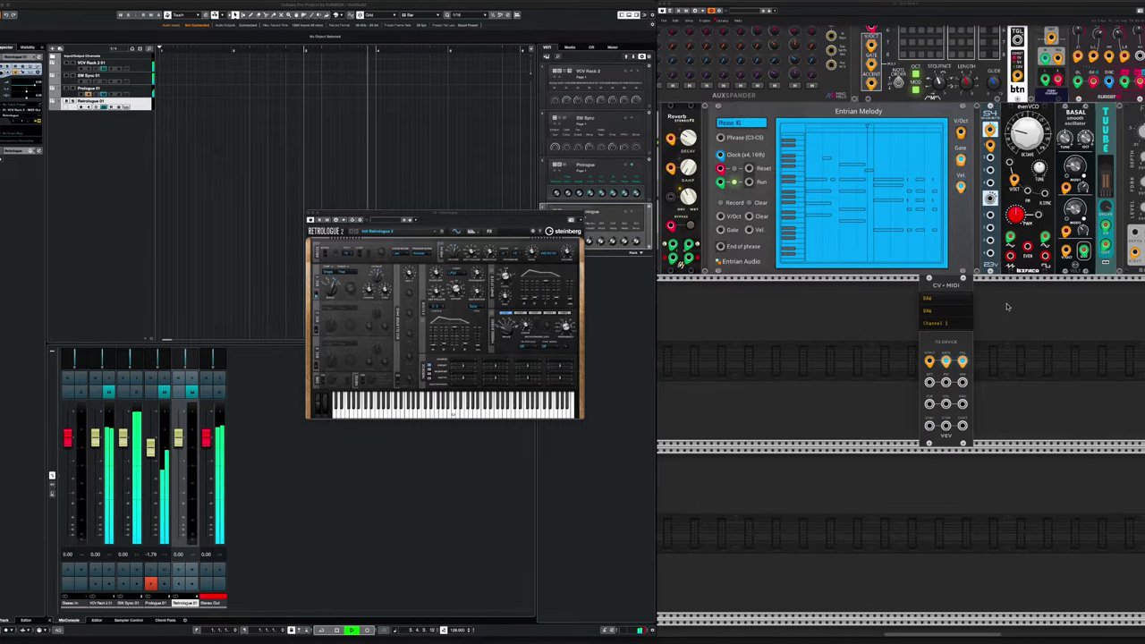
Add a second CV-MIDI module beside the existing one in VCV Rack and set its channel to 2
{"action": "scroll", "coordinate": [1007, 303], "scroll_direction": "down", "scroll_amount": 4}
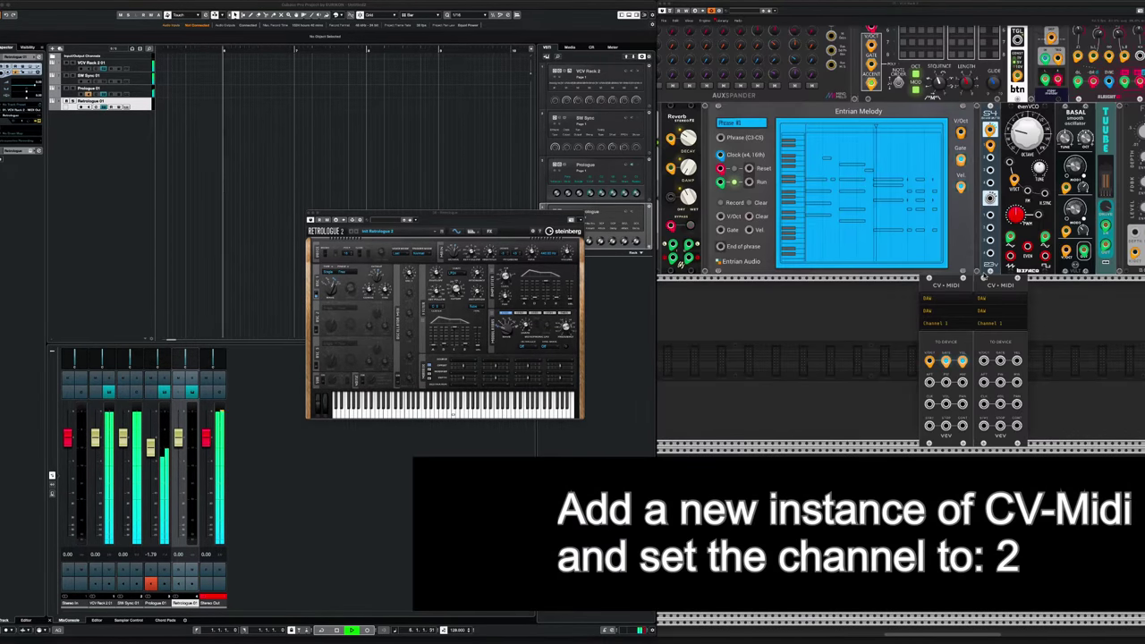
{"action": "left_click", "coordinate": [988, 323]}
{"action": "left_click", "coordinate": [1004, 339]}
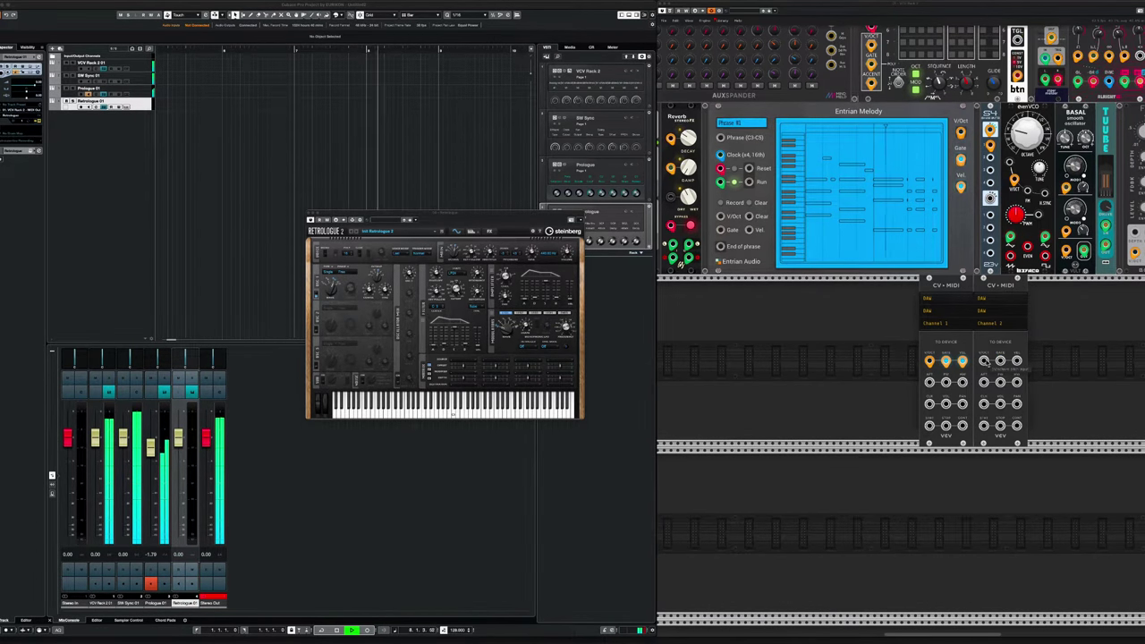
Patch the pitch signal from the multiple beside Entrian Melody into the second CV-MIDI module's V/Oct input
{"action": "left_click_drag", "start_coordinate": [990, 129], "coordinate": [1017, 213]}
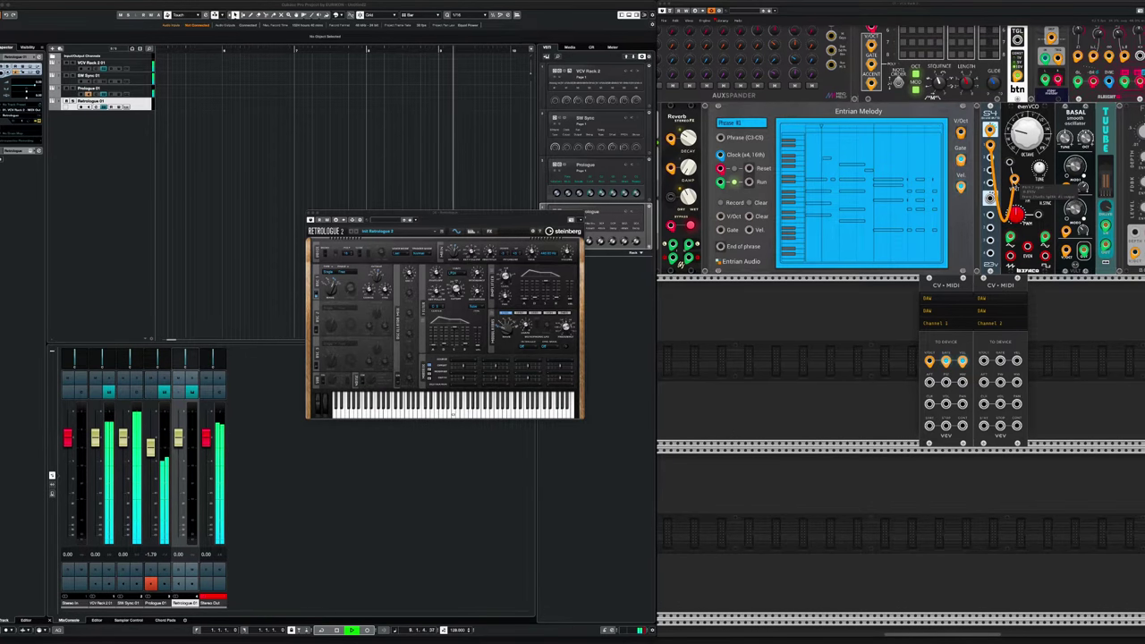
{"action": "left_click_drag", "start_coordinate": [984, 361], "coordinate": [990, 144]}
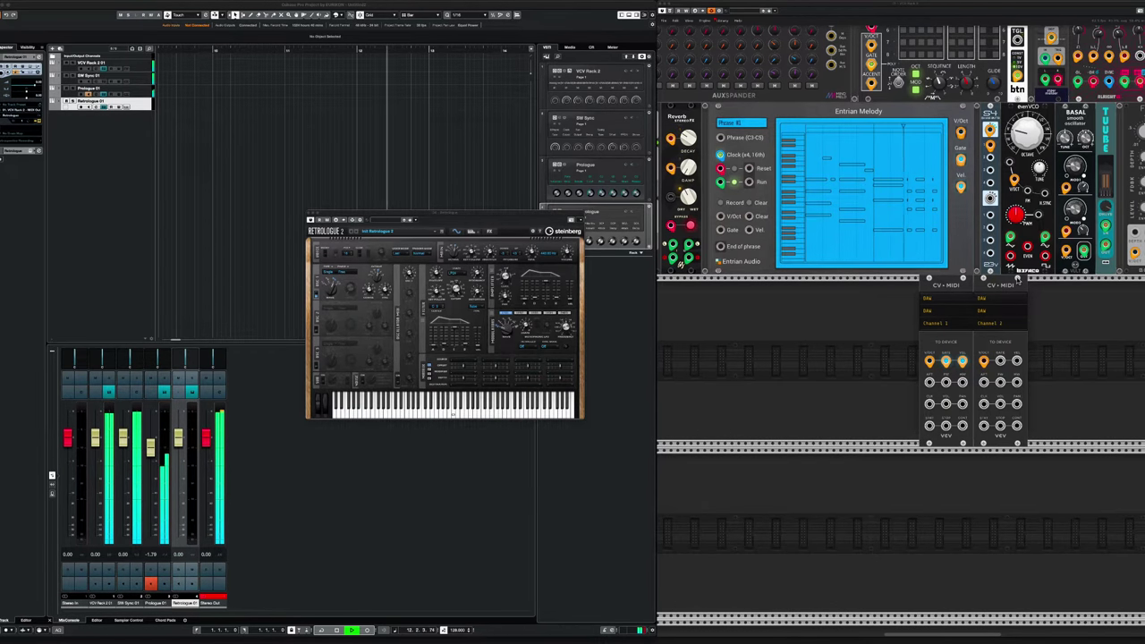
{"action": "left_click_drag", "start_coordinate": [1043, 247], "coordinate": [537, 448]}
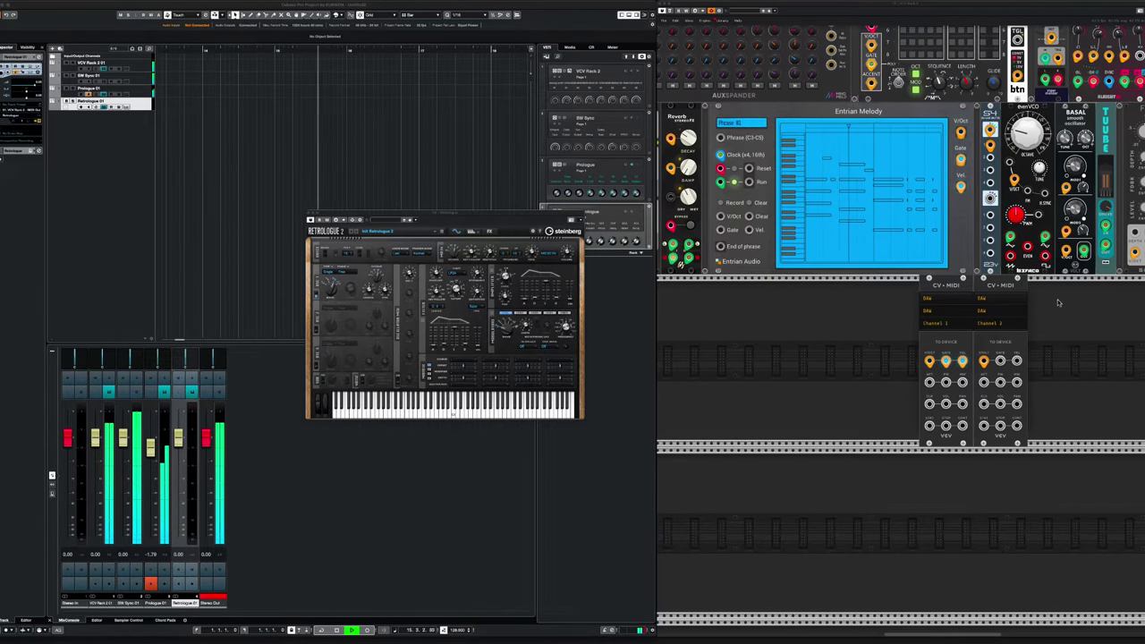
Trace the oscillator's output cable to the mixer and patch the voice's gate signal into the second CV-MIDI module's gate input
{"action": "scroll", "coordinate": [1057, 300], "scroll_direction": "down", "scroll_amount": 5}
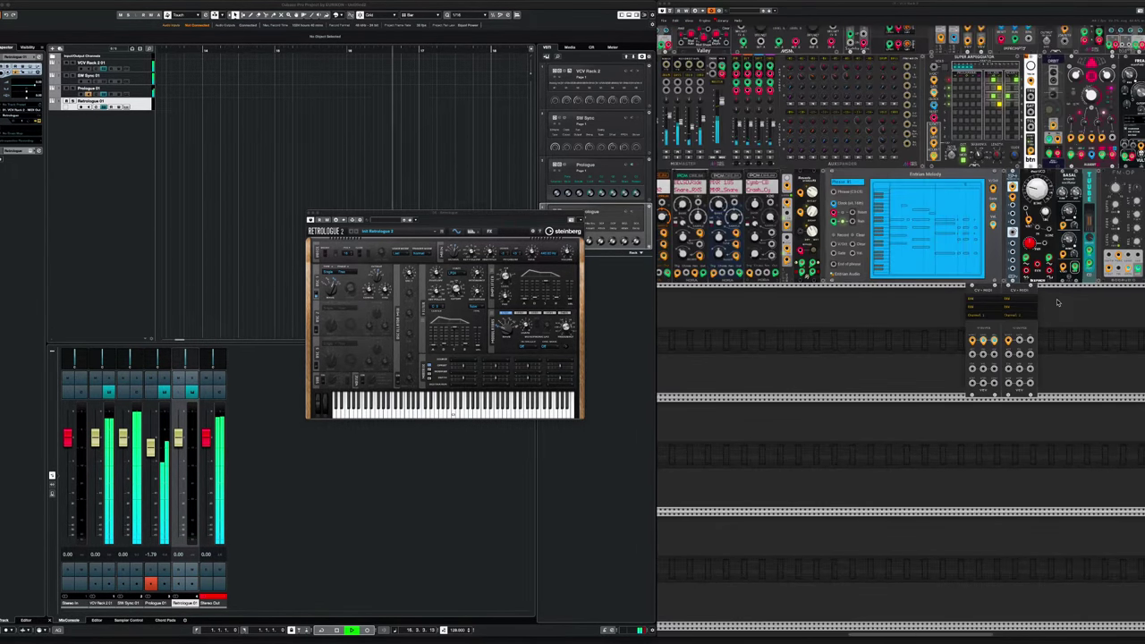
{"action": "scroll", "coordinate": [1056, 302], "scroll_direction": "down", "scroll_amount": 3}
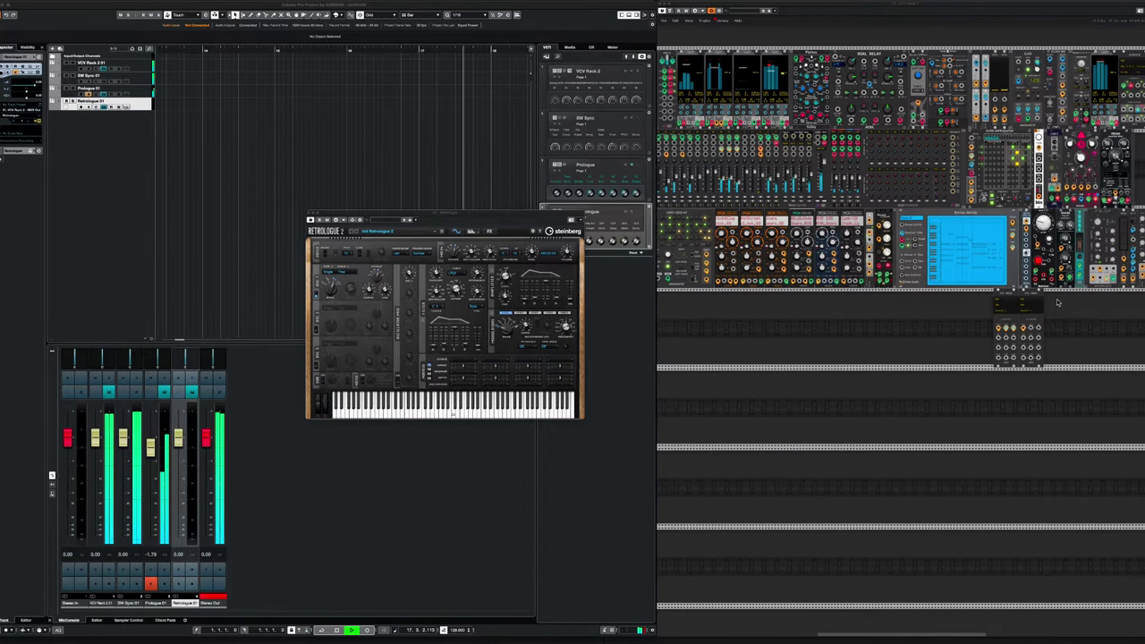
{"action": "scroll", "coordinate": [1058, 302], "scroll_direction": "up", "scroll_amount": 1}
{"action": "mouse_move", "coordinate": [1037, 296]}
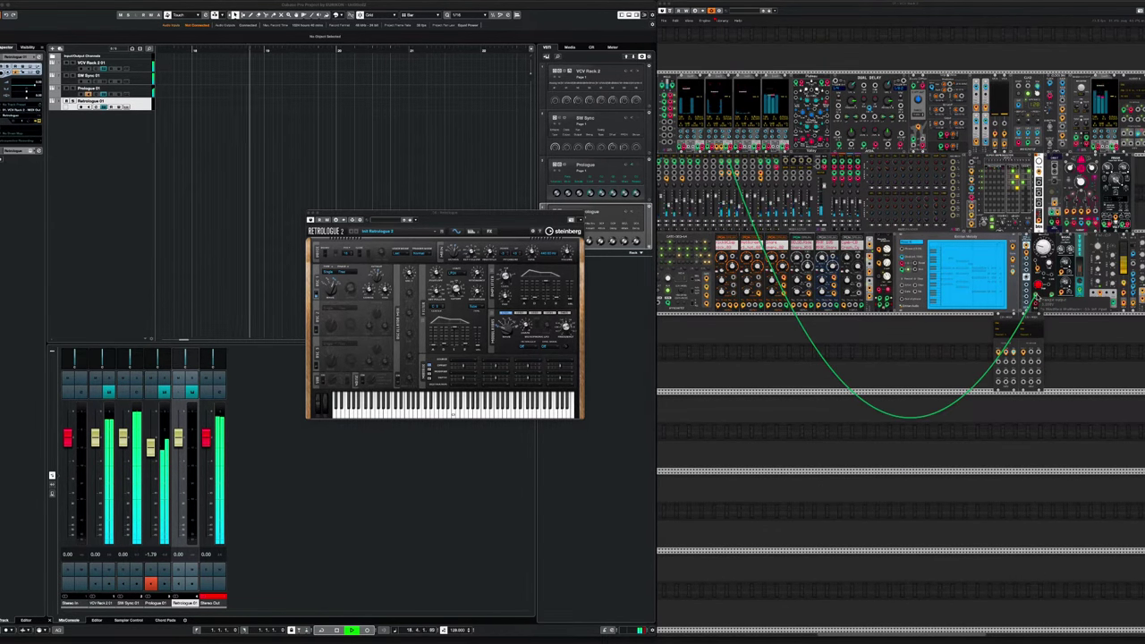
{"action": "mouse_move", "coordinate": [732, 175]}
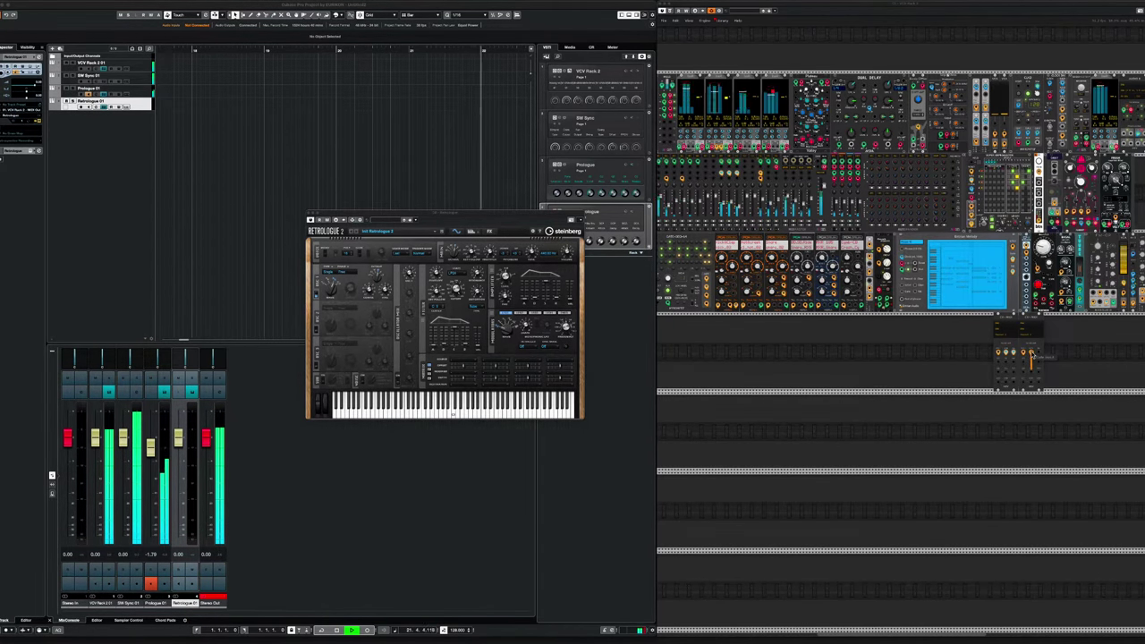
{"action": "left_click_drag", "start_coordinate": [1030, 356], "coordinate": [1034, 319]}
{"action": "left_click_drag", "start_coordinate": [1012, 262], "coordinate": [1053, 325]}
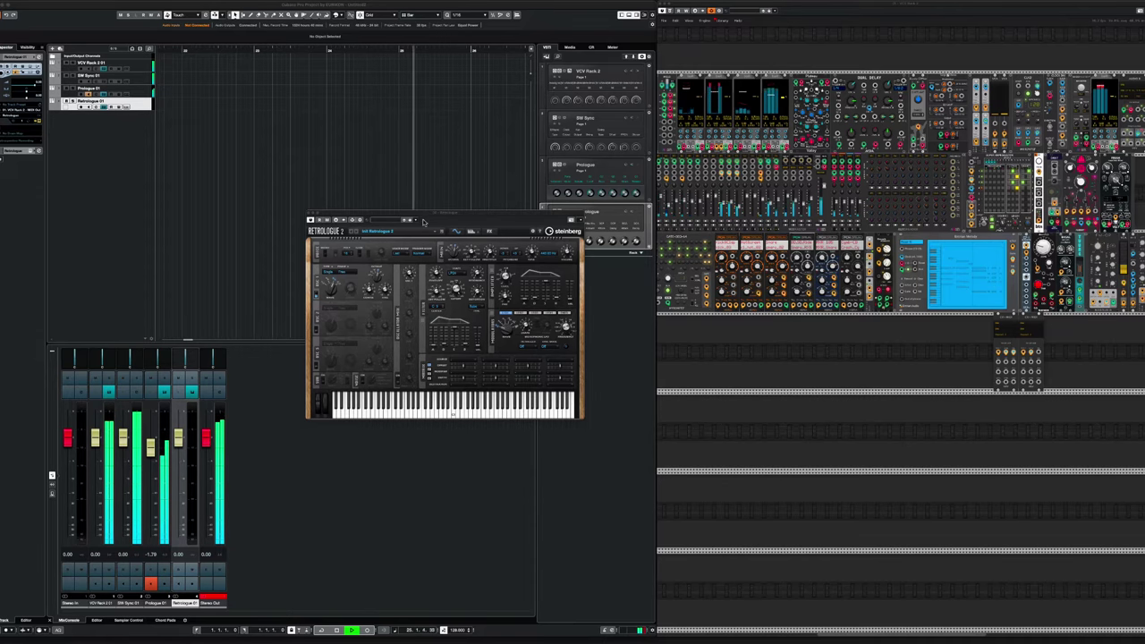
Enable monitoring on the Retrologue track and lower its channel fader to about -16 dB
{"action": "left_click_drag", "start_coordinate": [424, 222], "coordinate": [569, 297]}
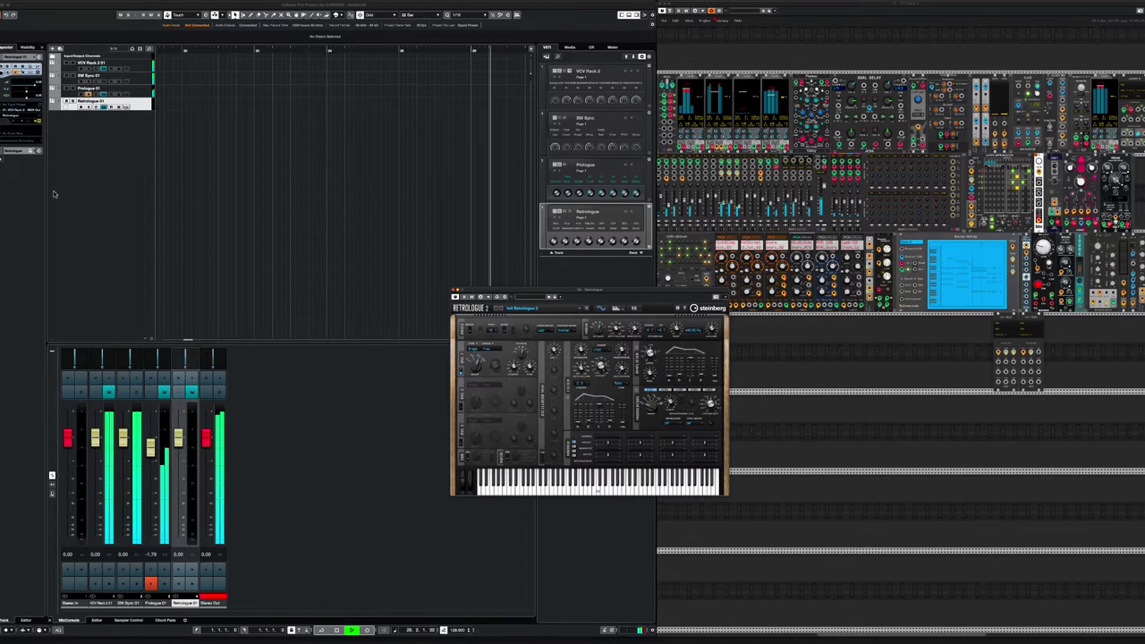
{"action": "left_click", "coordinate": [23, 122]}
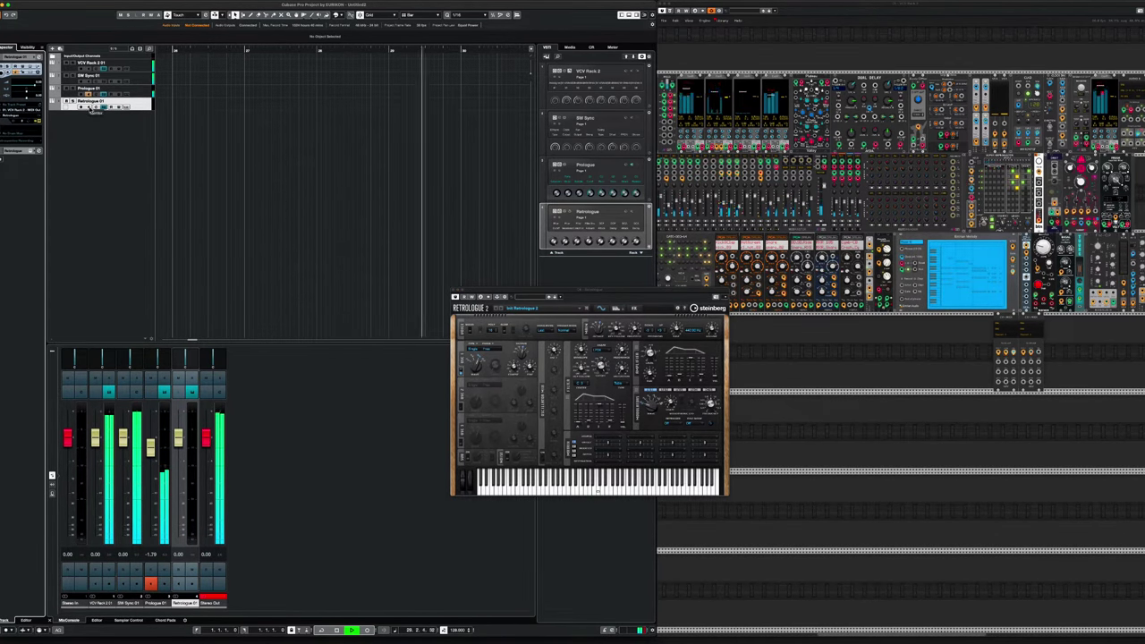
{"action": "left_click_drag", "start_coordinate": [178, 438], "coordinate": [178, 452]}
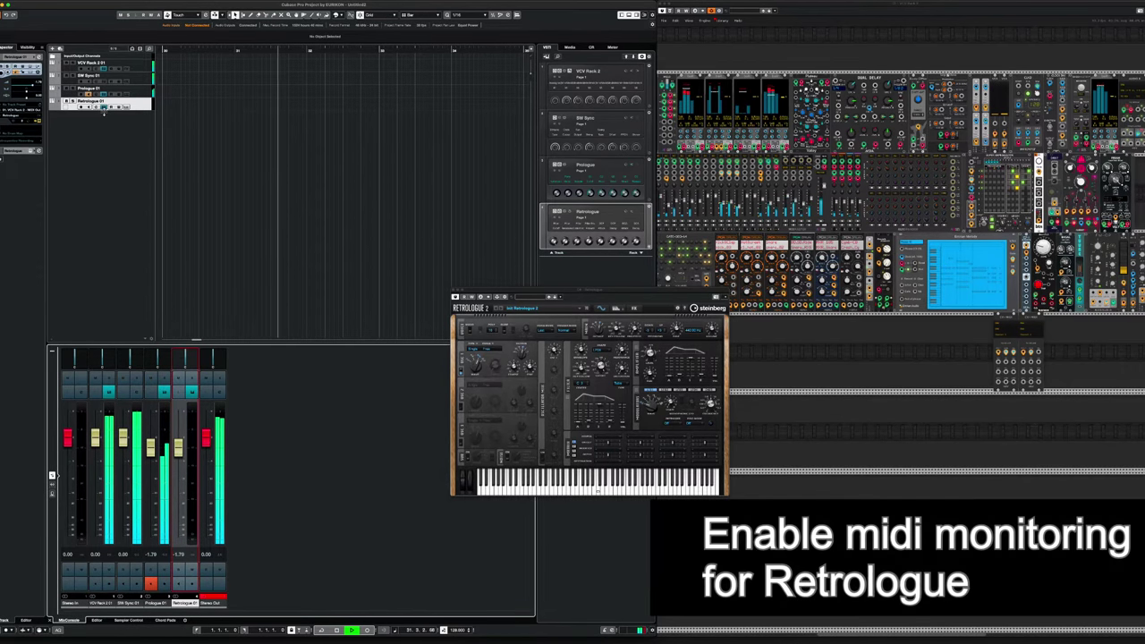
{"action": "left_click", "coordinate": [90, 106]}
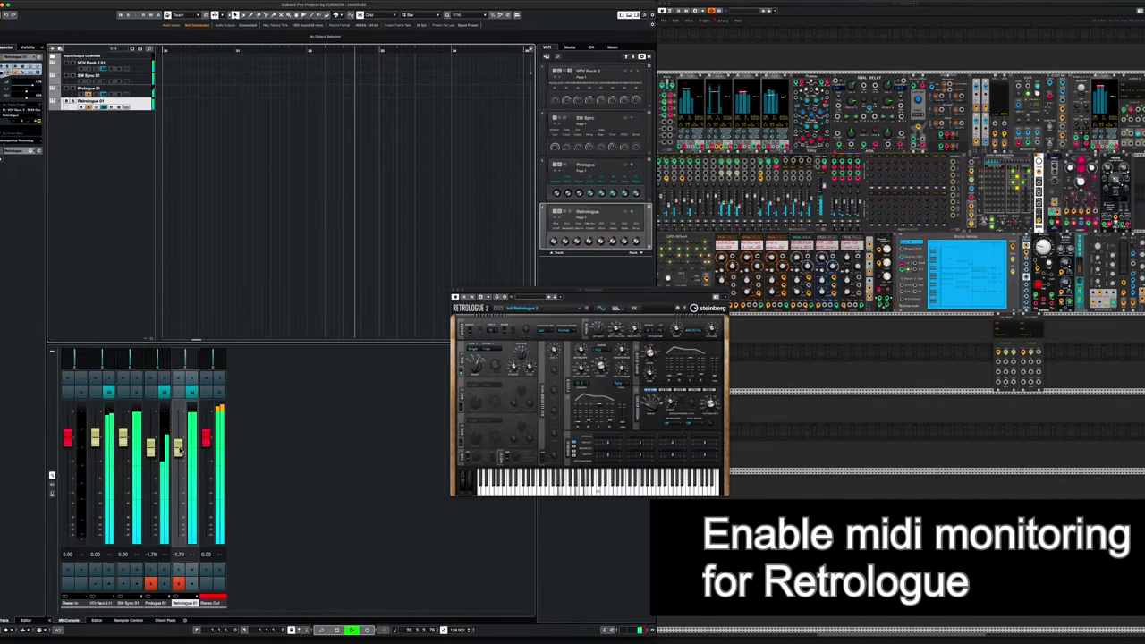
{"action": "left_click_drag", "start_coordinate": [179, 449], "coordinate": [178, 497]}
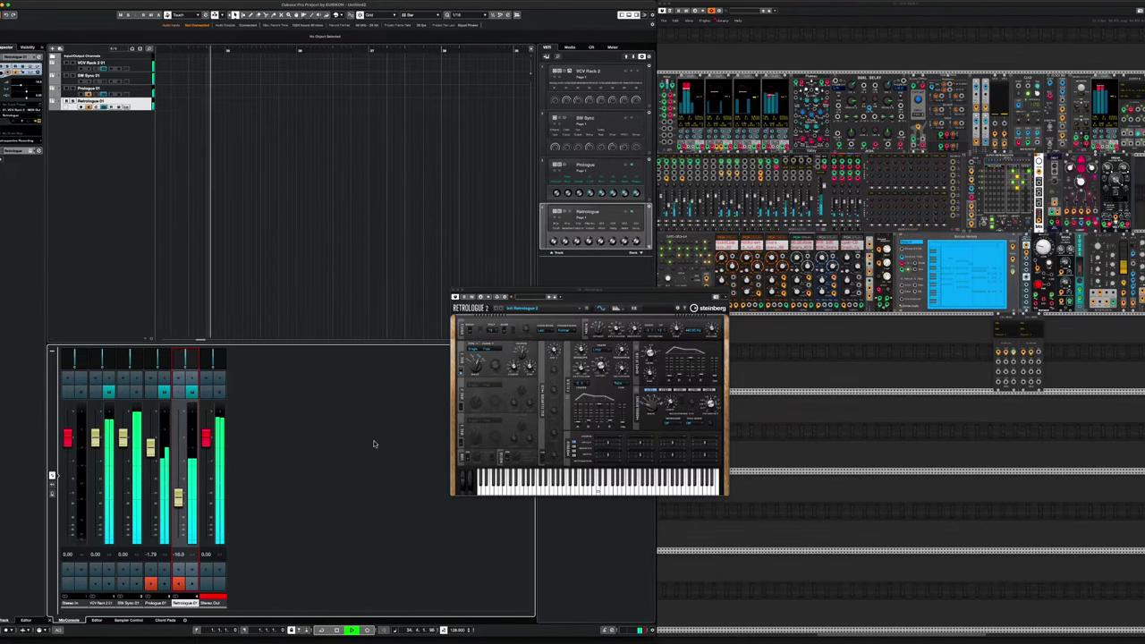
Load Retrologue's Analog Cello preset and raise the Retrologue channel fader to about -11.3 dB
{"action": "left_click", "coordinate": [570, 309]}
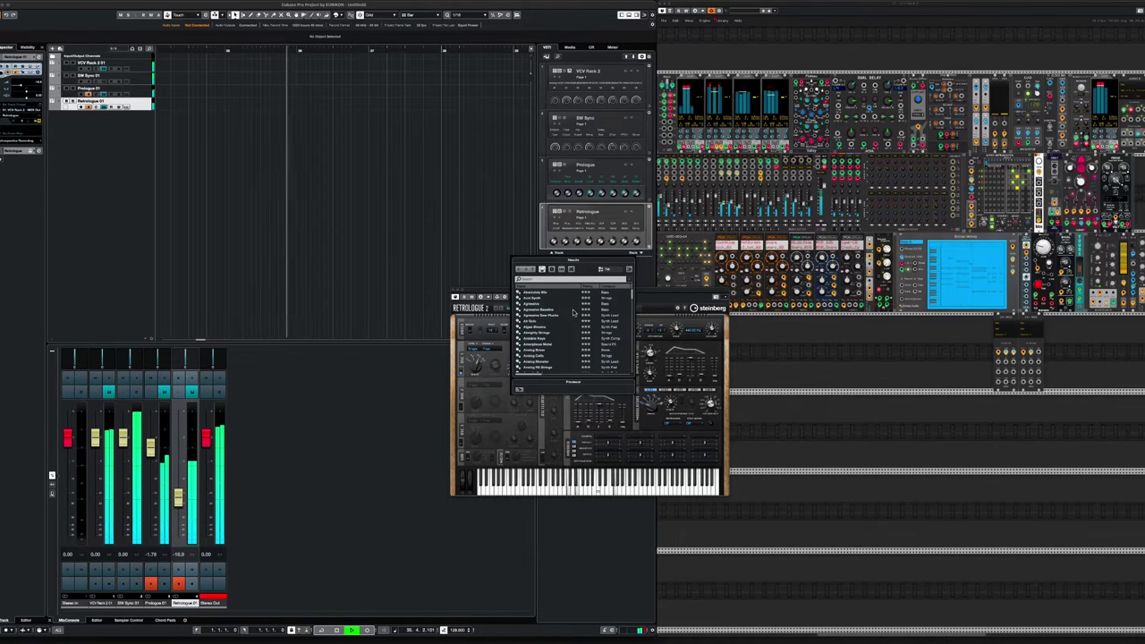
{"action": "scroll", "coordinate": [557, 312], "scroll_direction": "down", "scroll_amount": 3}
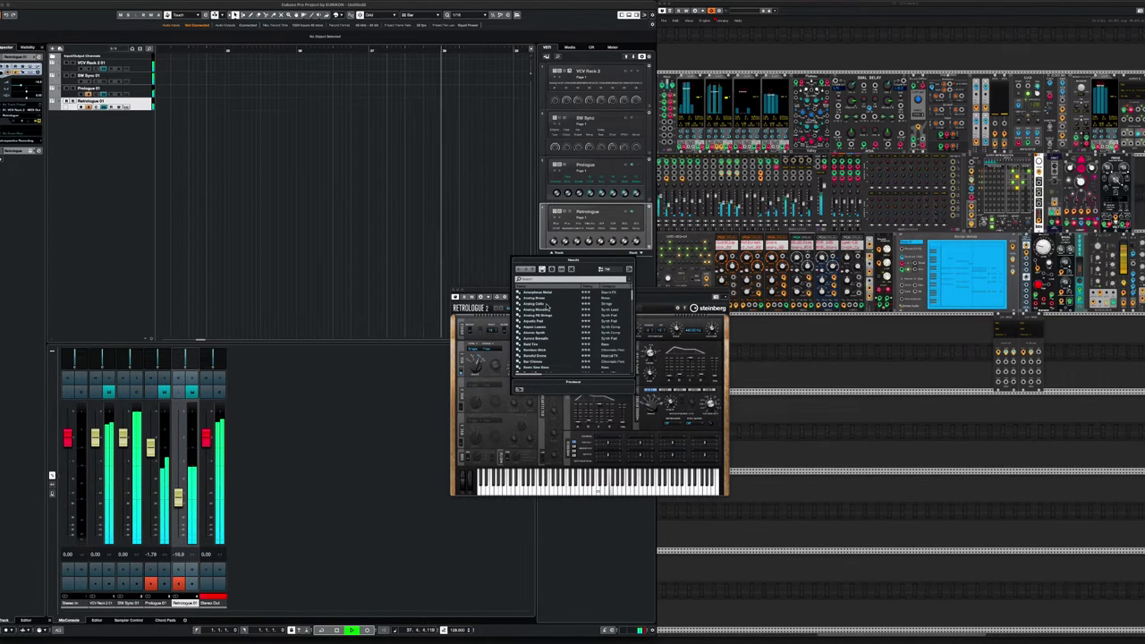
{"action": "left_click", "coordinate": [547, 306]}
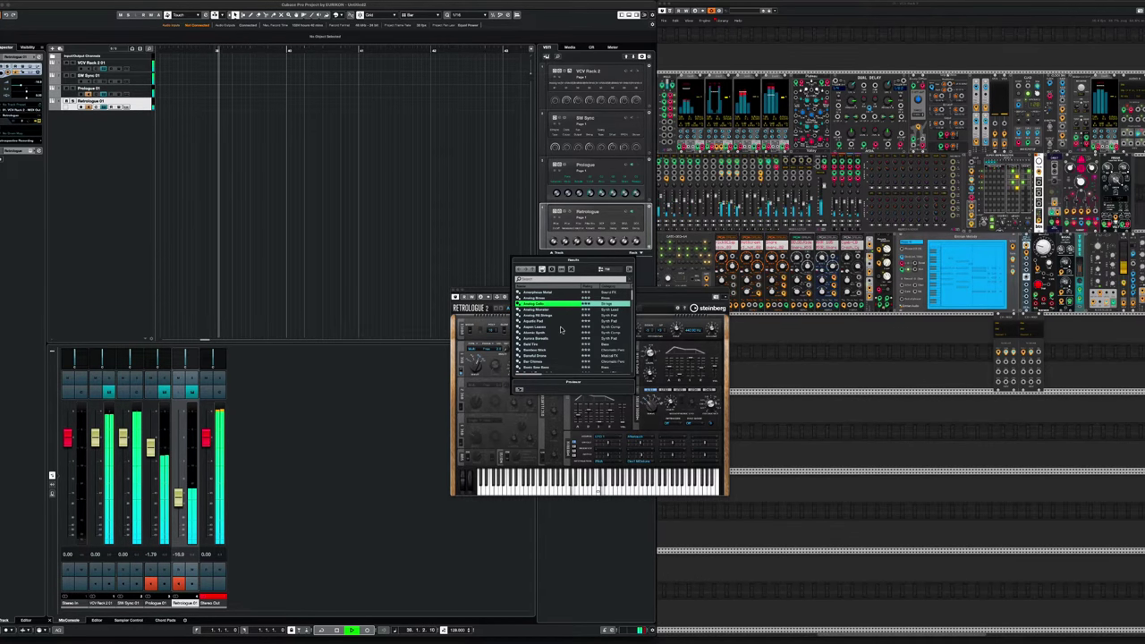
{"action": "left_click", "coordinate": [189, 484]}
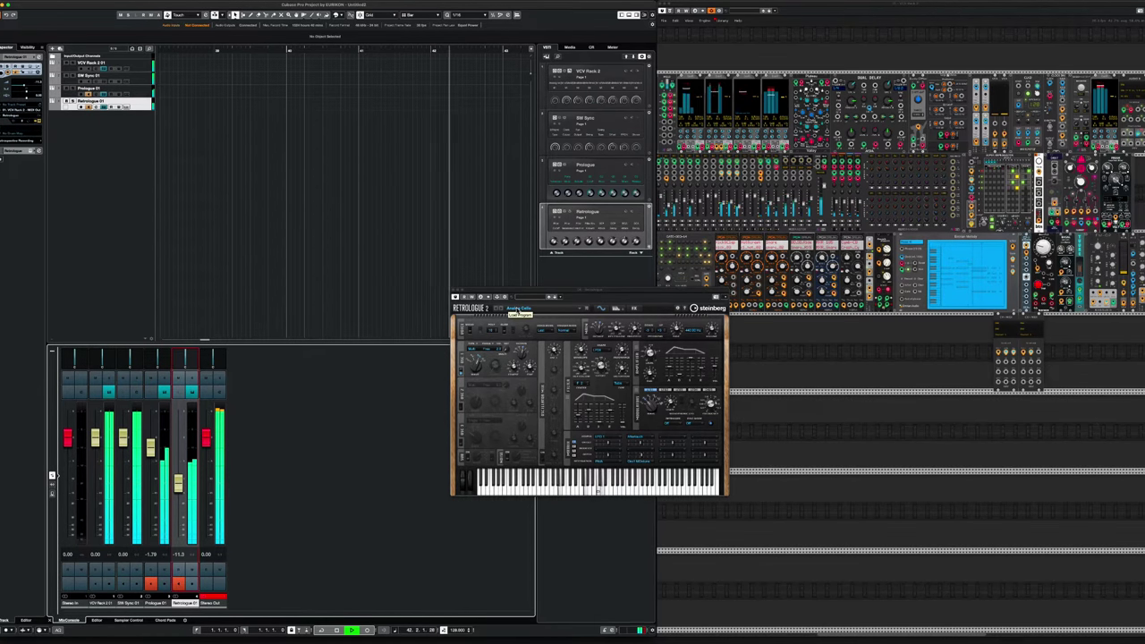
Search Retrologue's presets for "bass", audition several, load Agressive Bassline, and raise the Retrologue channel fader to about -8.4 dB
{"action": "left_click", "coordinate": [587, 308]}
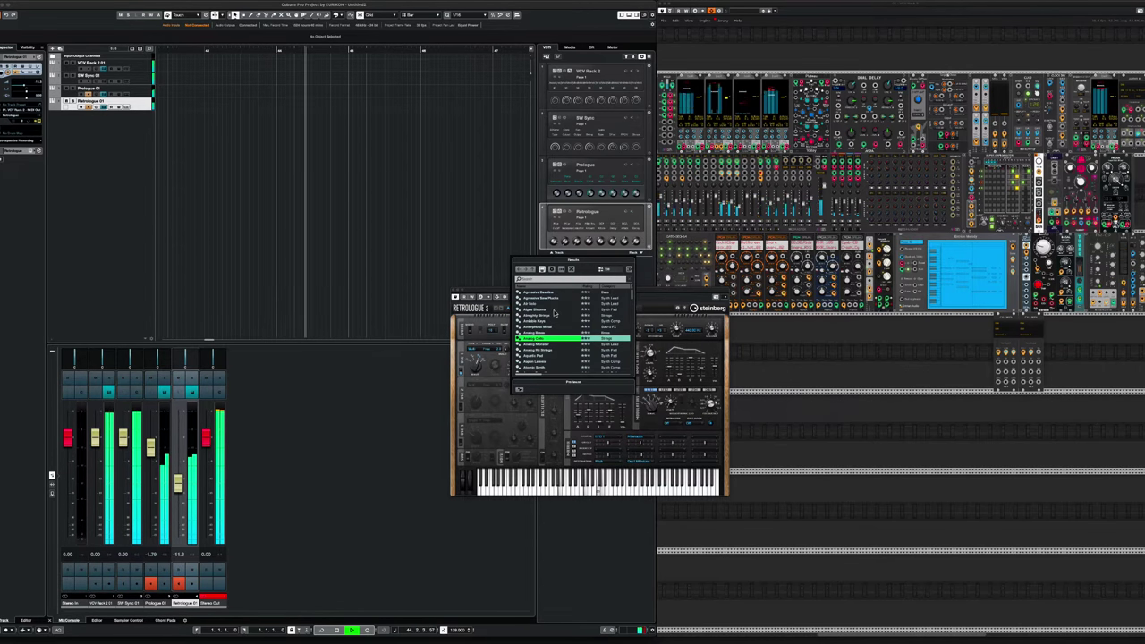
{"action": "left_click", "coordinate": [540, 280]}
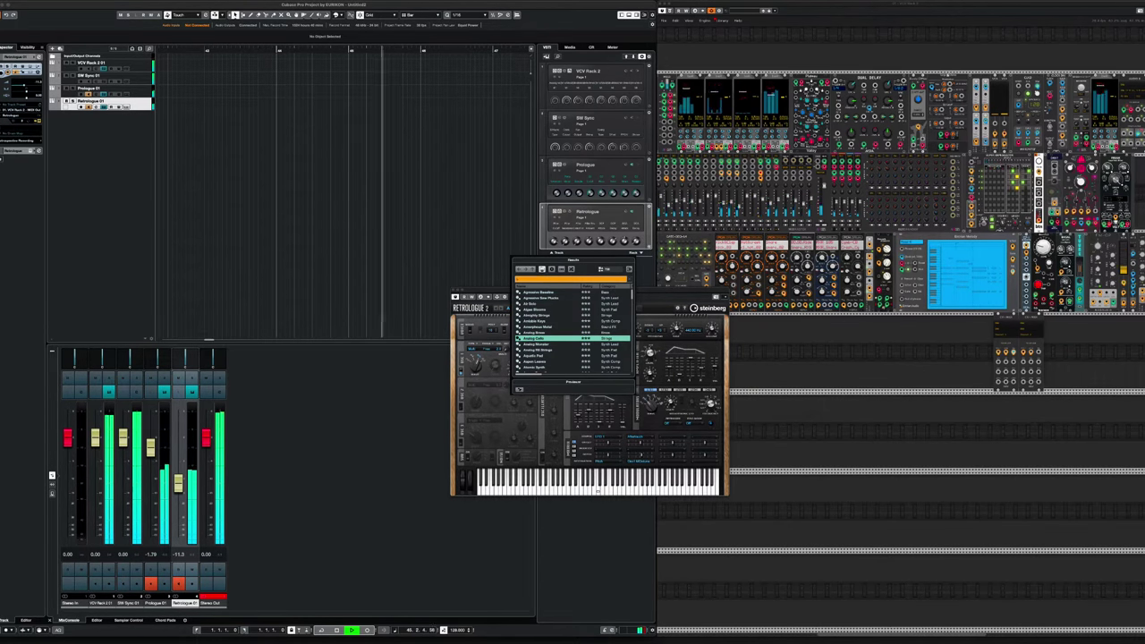
{"action": "type", "text": "bass"}
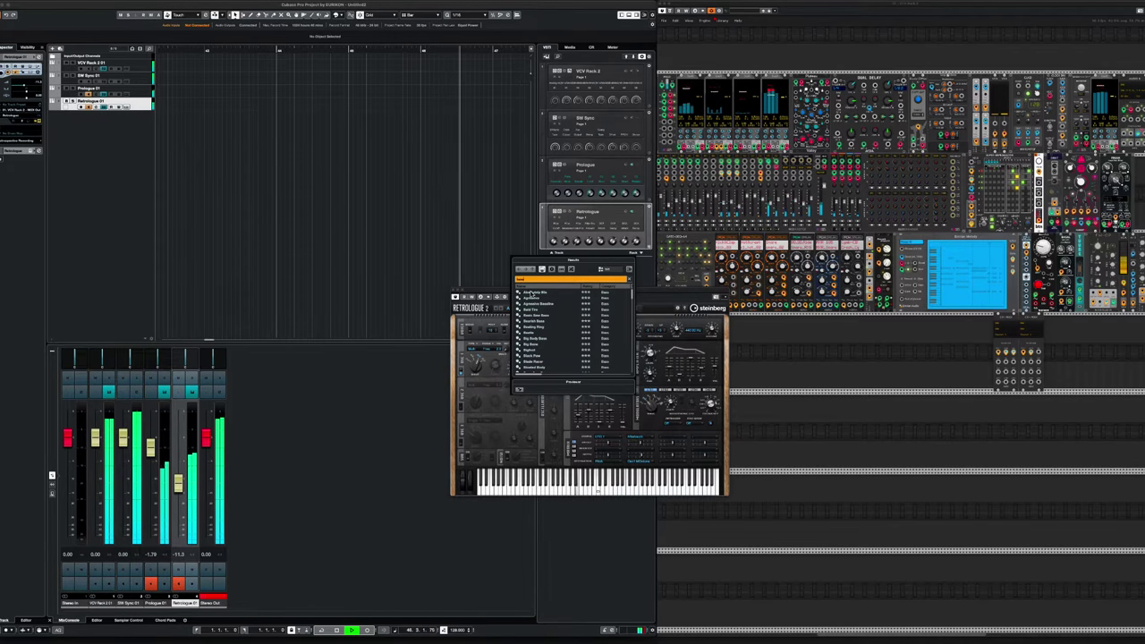
{"action": "left_click", "coordinate": [532, 293]}
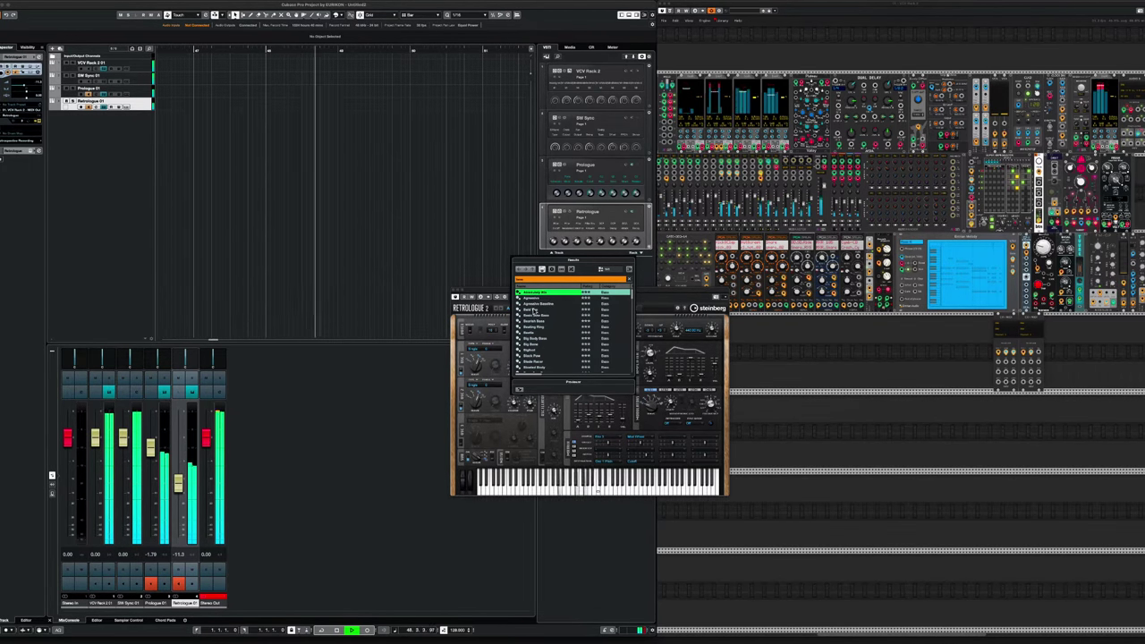
{"action": "key", "text": "Down"}
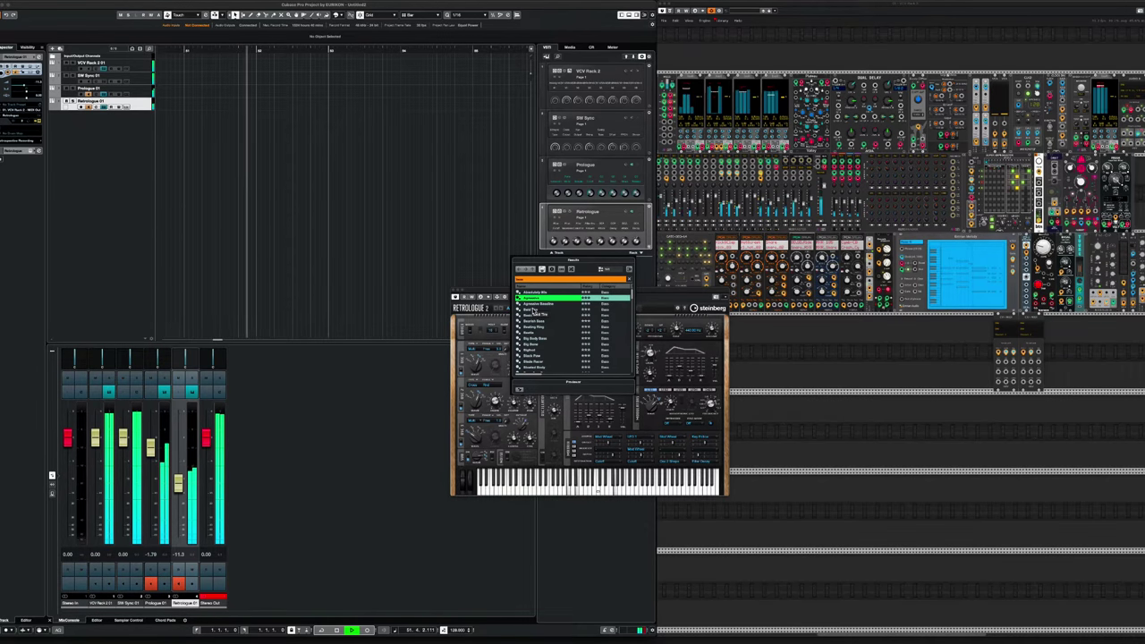
{"action": "key", "text": "Down"}
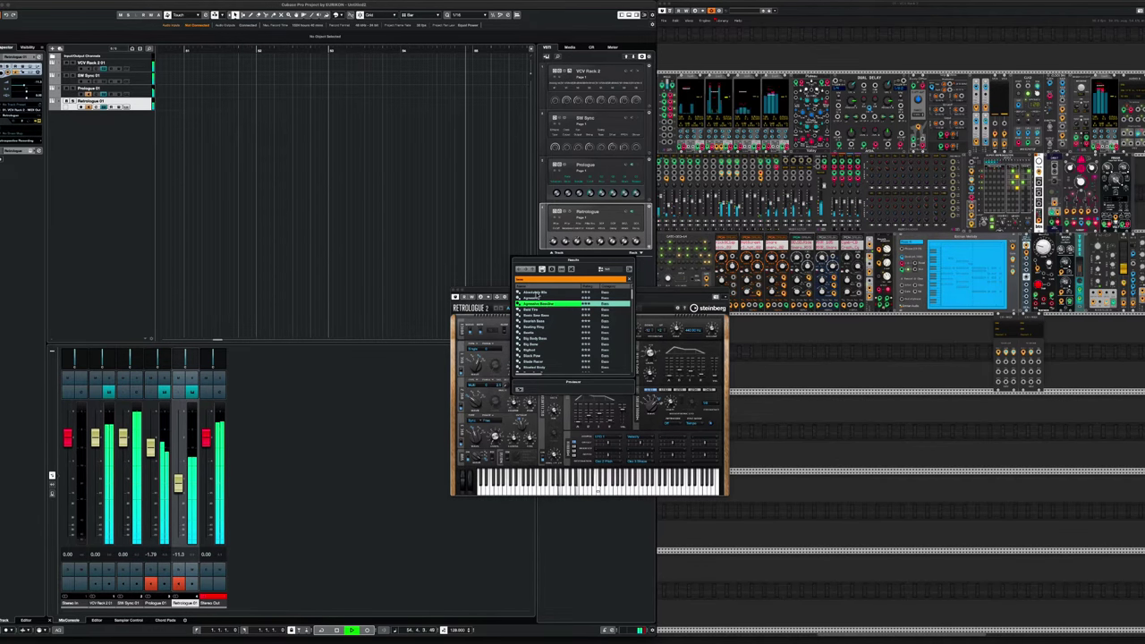
{"action": "left_click", "coordinate": [179, 484]}
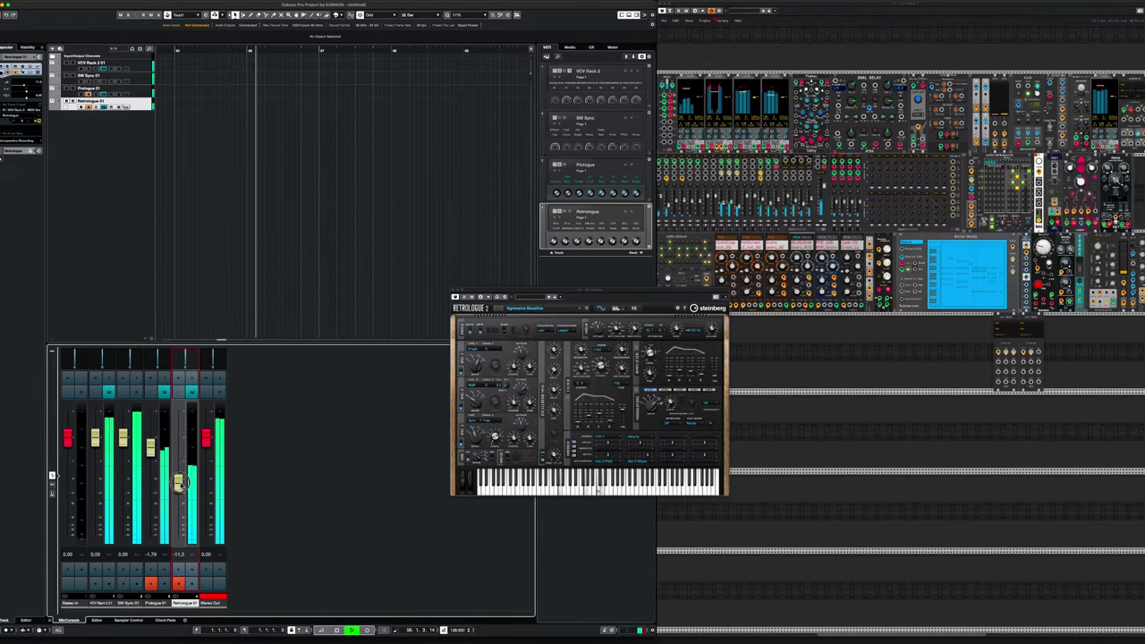
{"action": "left_click_drag", "start_coordinate": [180, 484], "coordinate": [178, 477]}
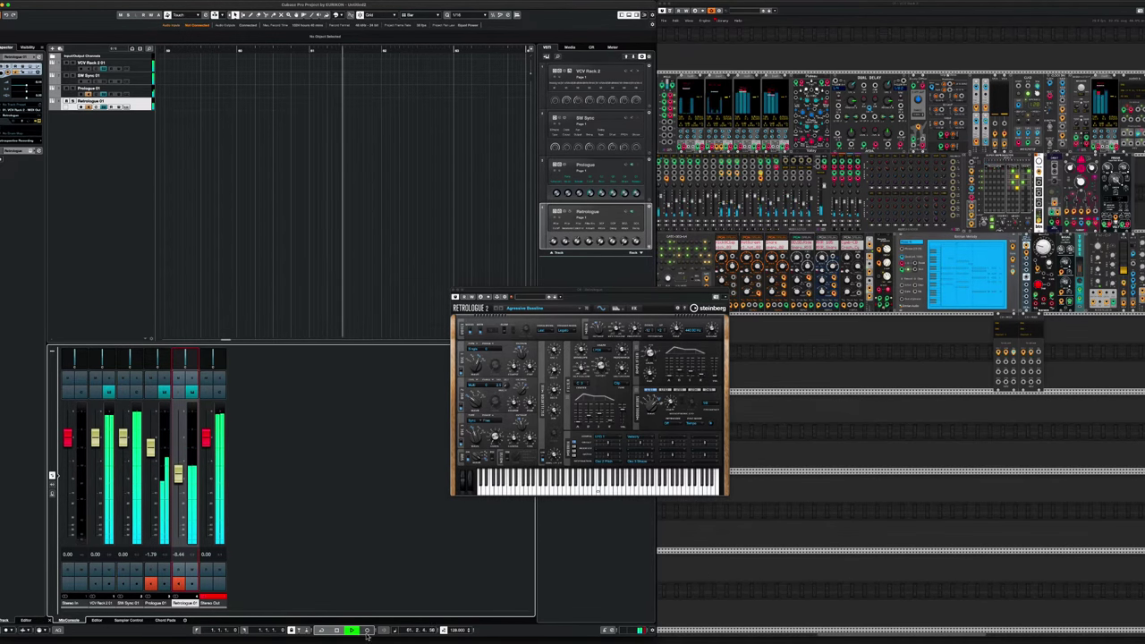
Restart playback from the project start and close the Retrologue window
{"action": "left_click", "coordinate": [336, 630]}
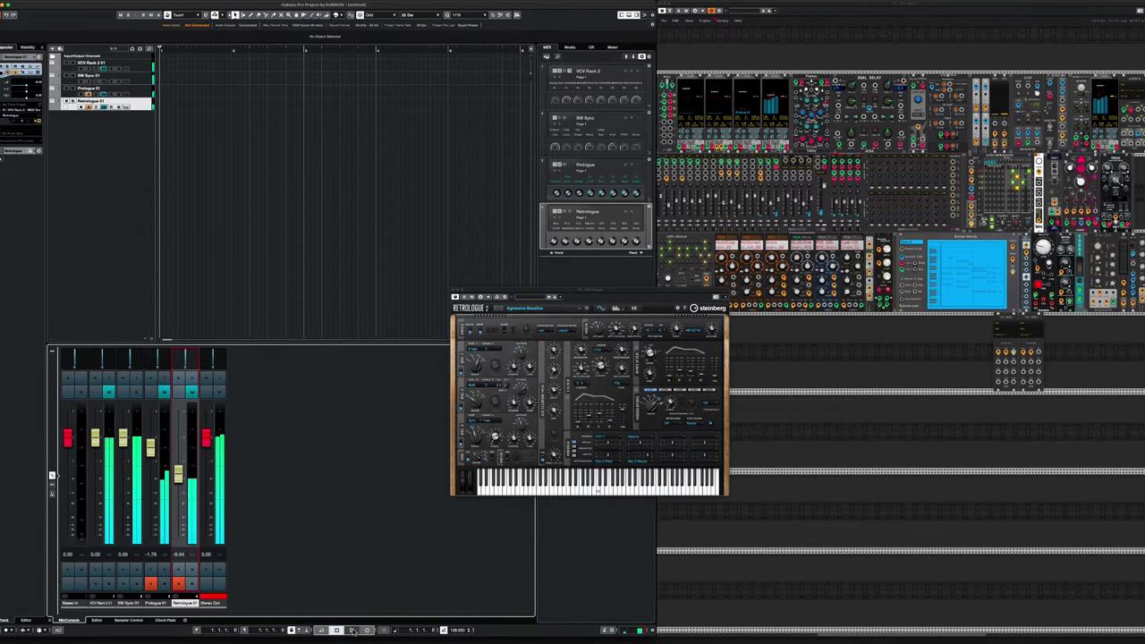
{"action": "left_click", "coordinate": [352, 630]}
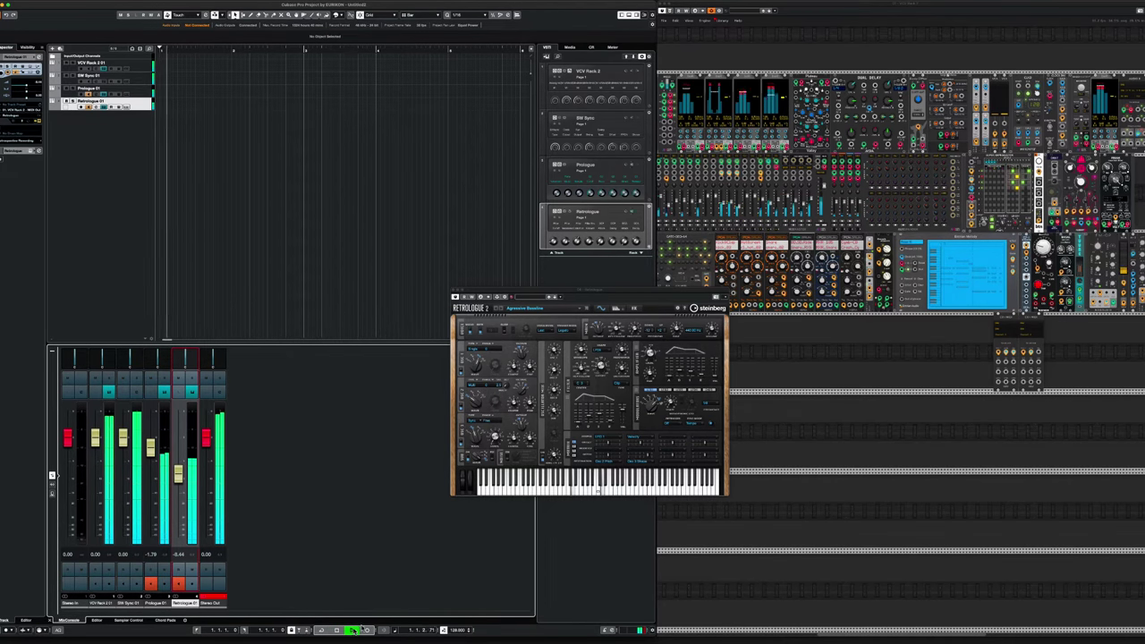
{"action": "left_click", "coordinate": [454, 292]}
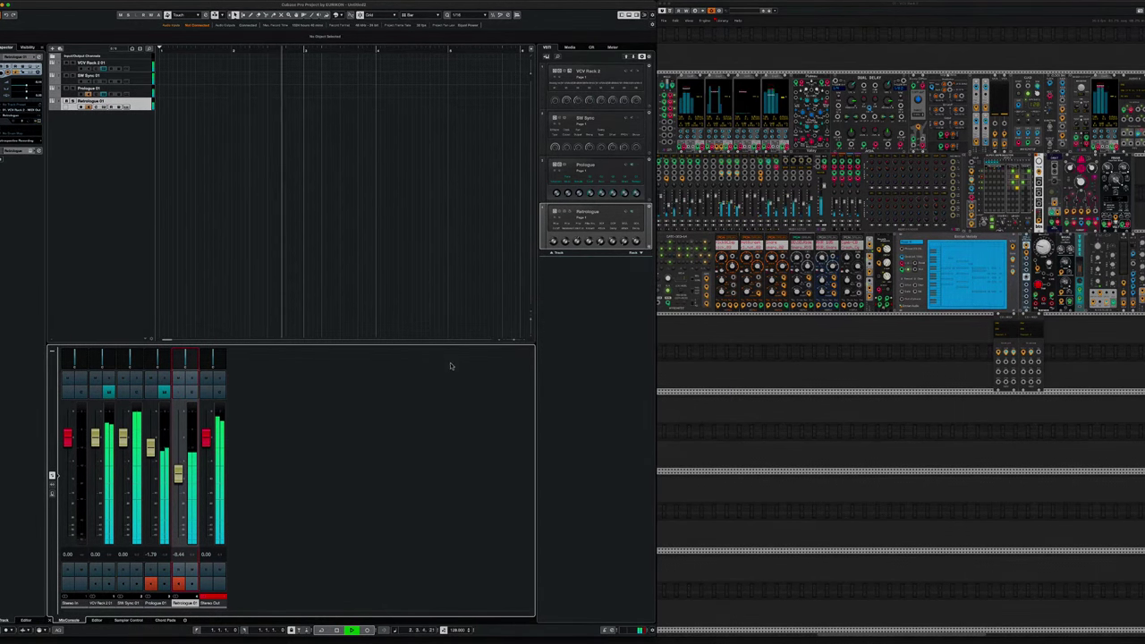